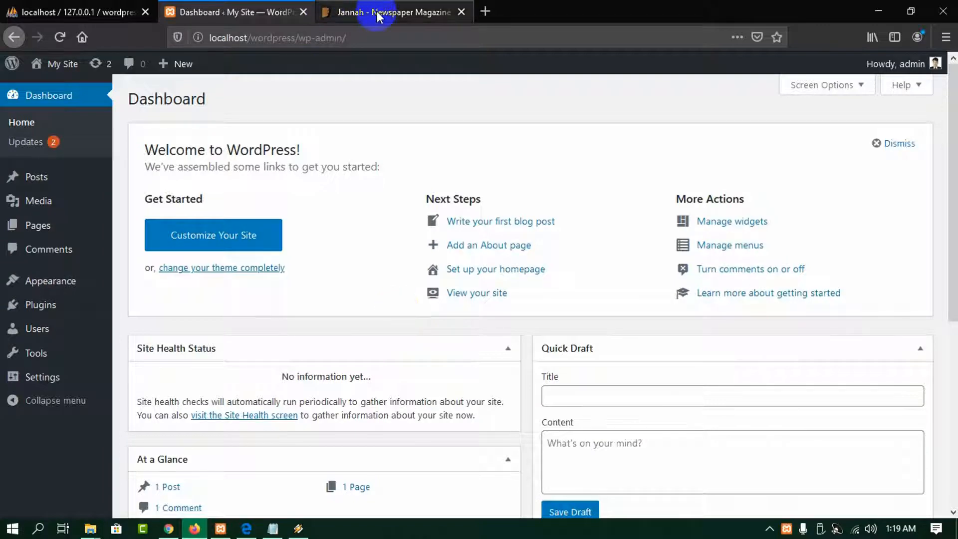
Review the Jannah theme's ThemeForest page, examining its name, license price and sales figure.
click(348, 11)
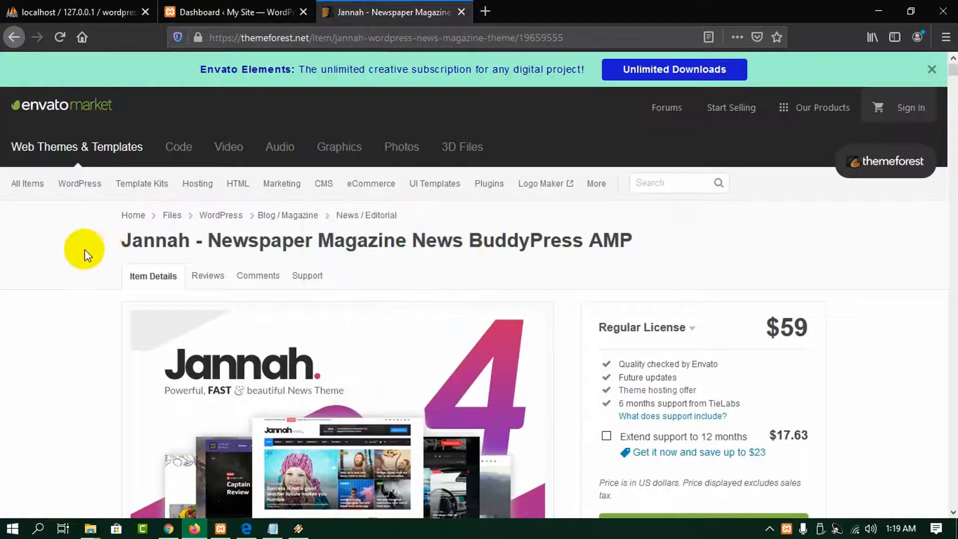
drag(123, 245, 191, 244)
scroll(325, 249, down, 1)
scroll(325, 252, down, 3)
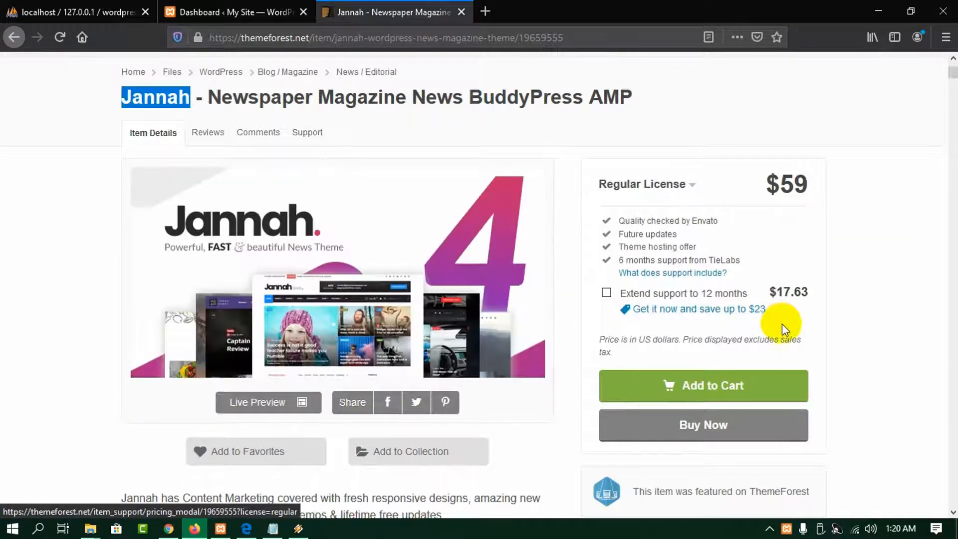
scroll(663, 321, down, 5)
scroll(603, 257, down, 5)
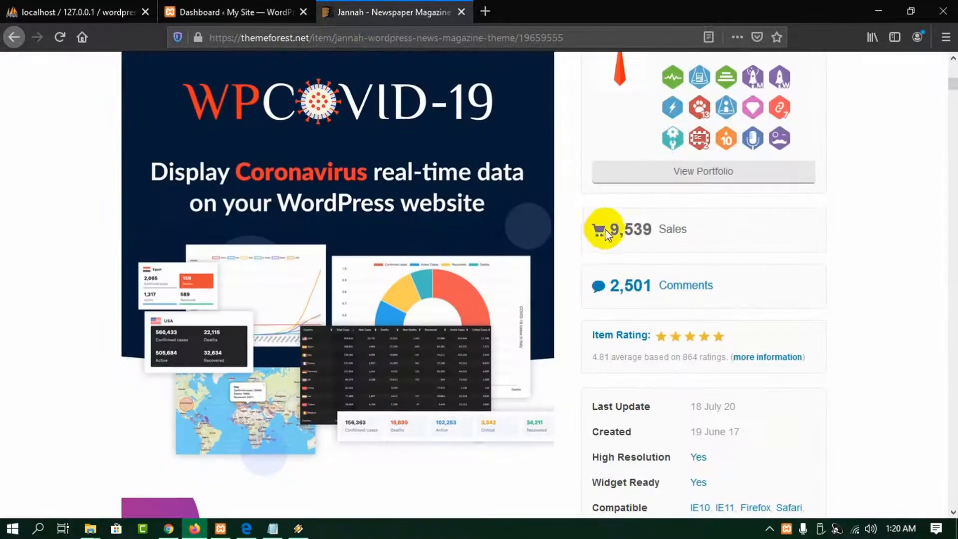
drag(605, 227, 711, 237)
click(882, 242)
scroll(882, 242, up, 5)
scroll(880, 247, up, 5)
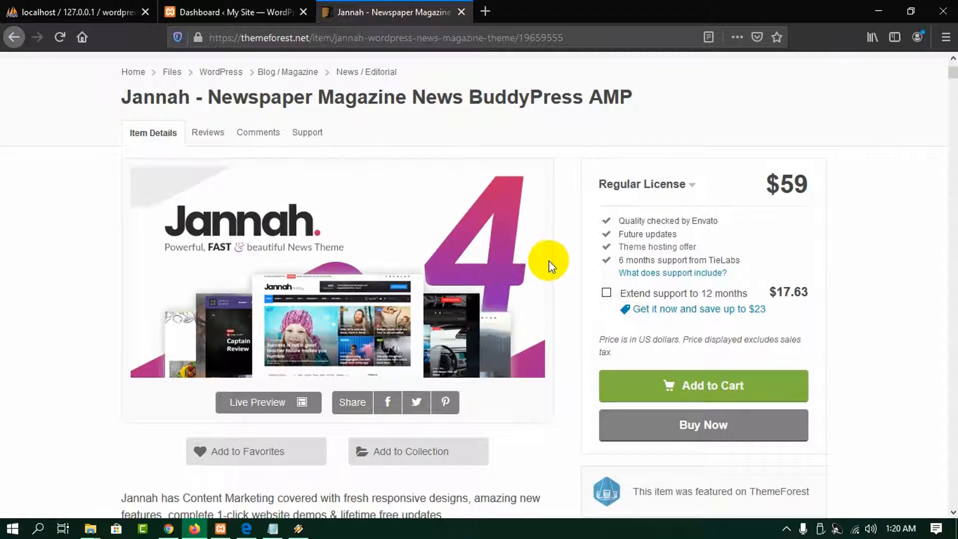
scroll(549, 259, up, 3)
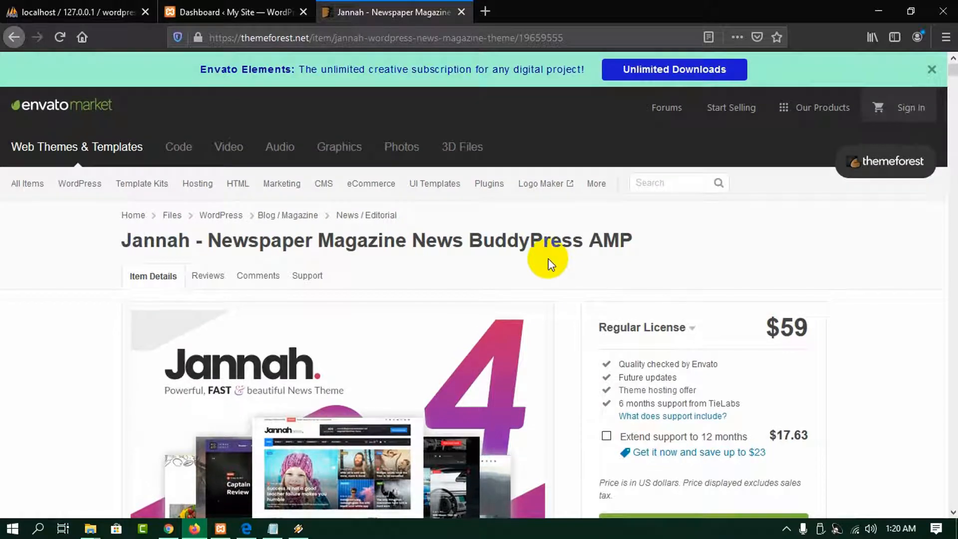
Switch to the desktop and open My Folder to look at the jannah theme archives.
click(877, 12)
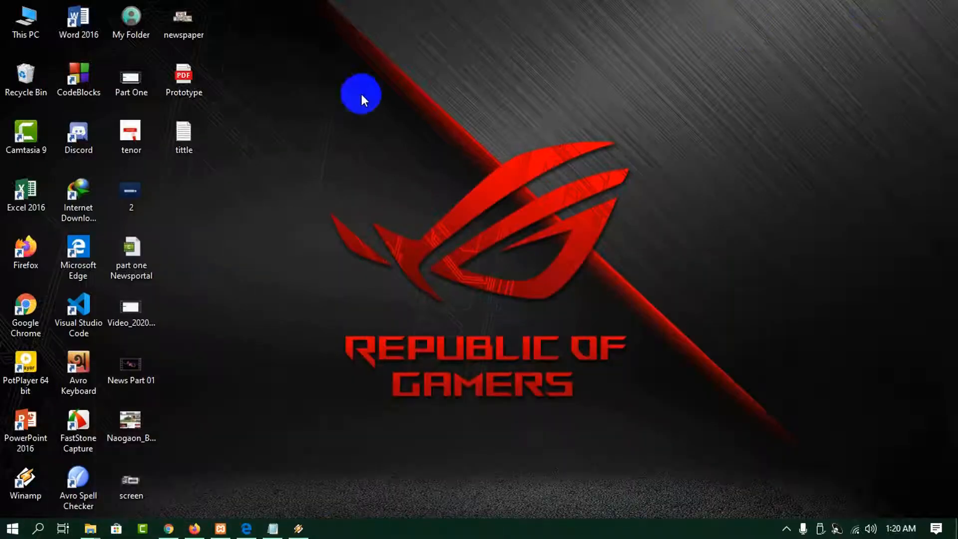
double_click(129, 36)
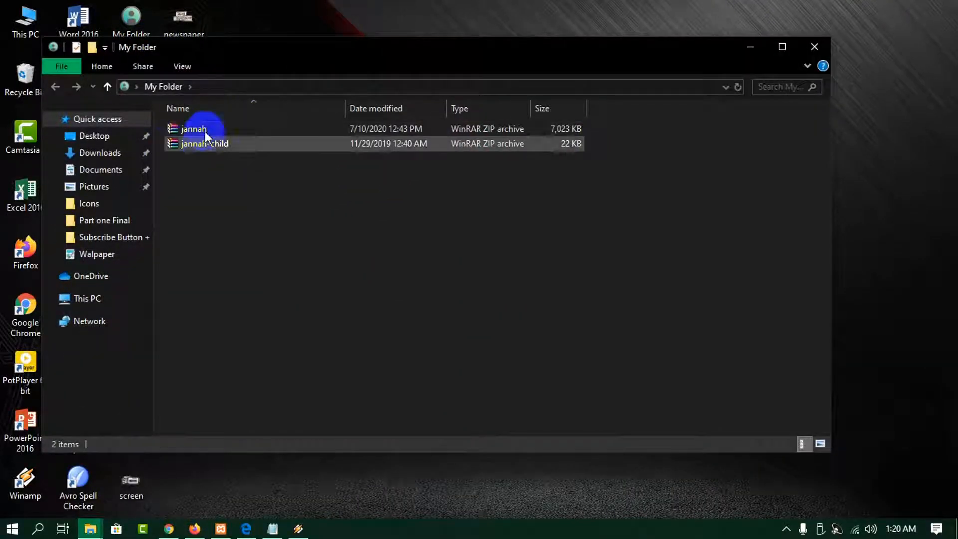
click(209, 130)
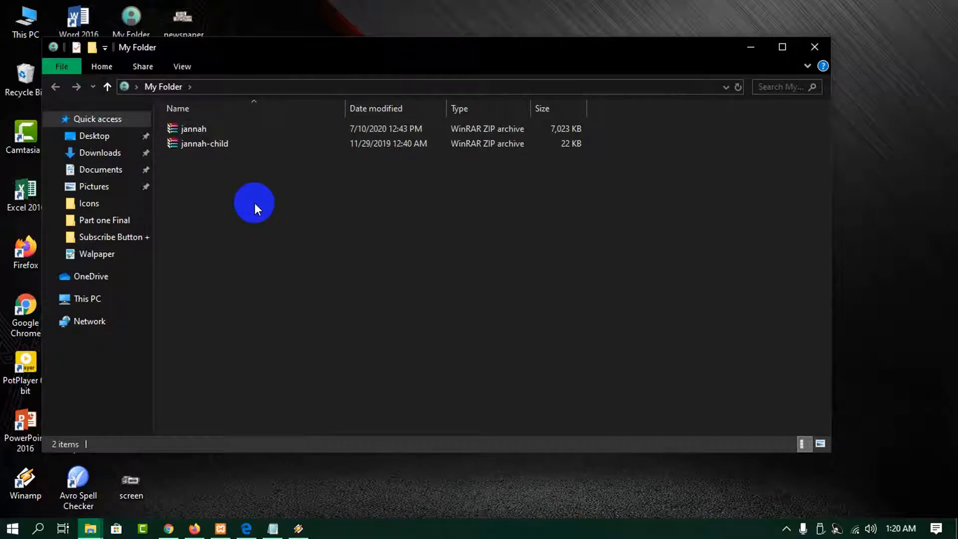
click(199, 131)
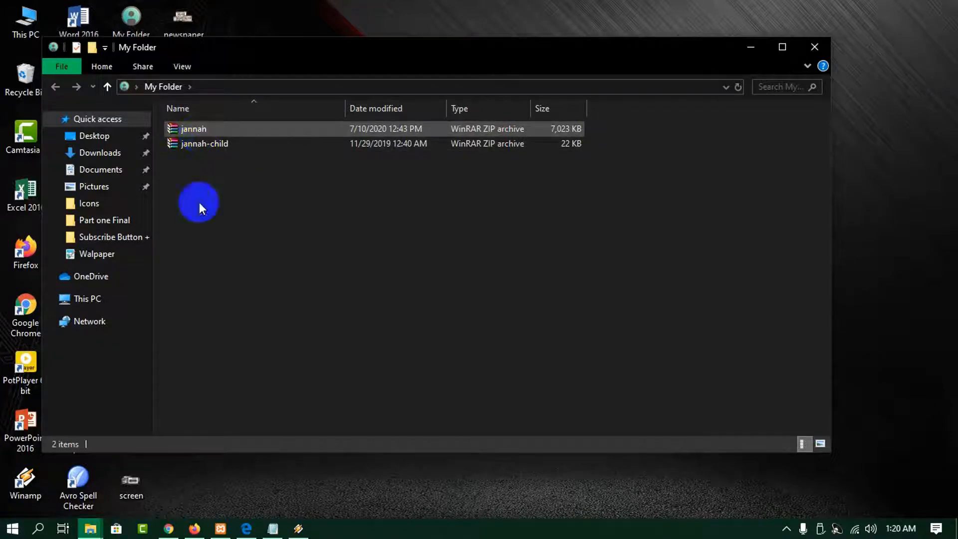
Return to the WordPress dashboard in Firefox and open the upload form for adding a new theme.
click(194, 528)
click(218, 11)
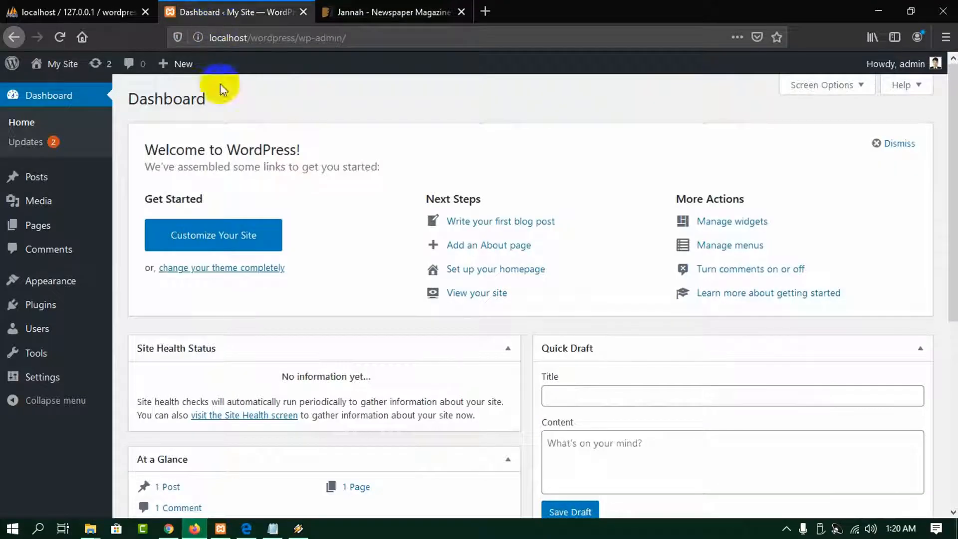
click(46, 287)
click(142, 288)
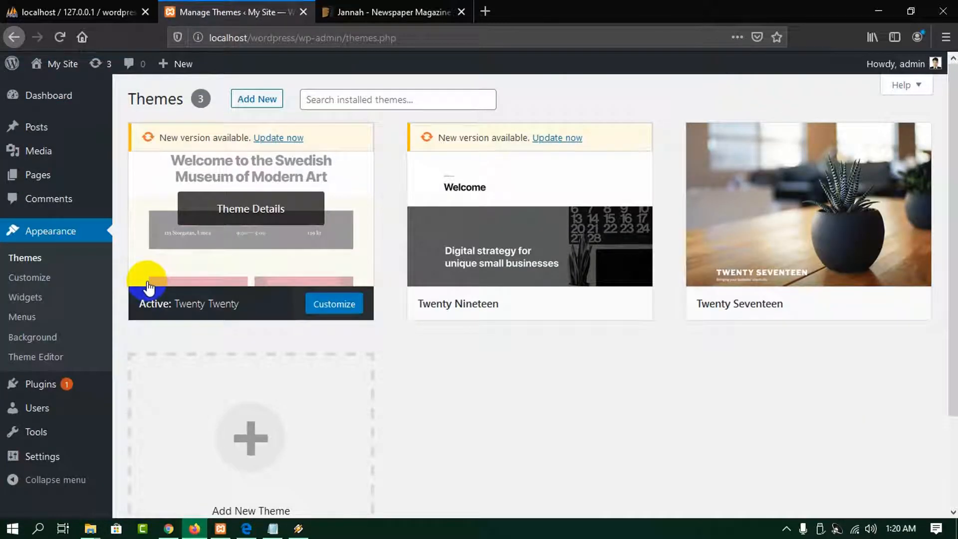
click(258, 99)
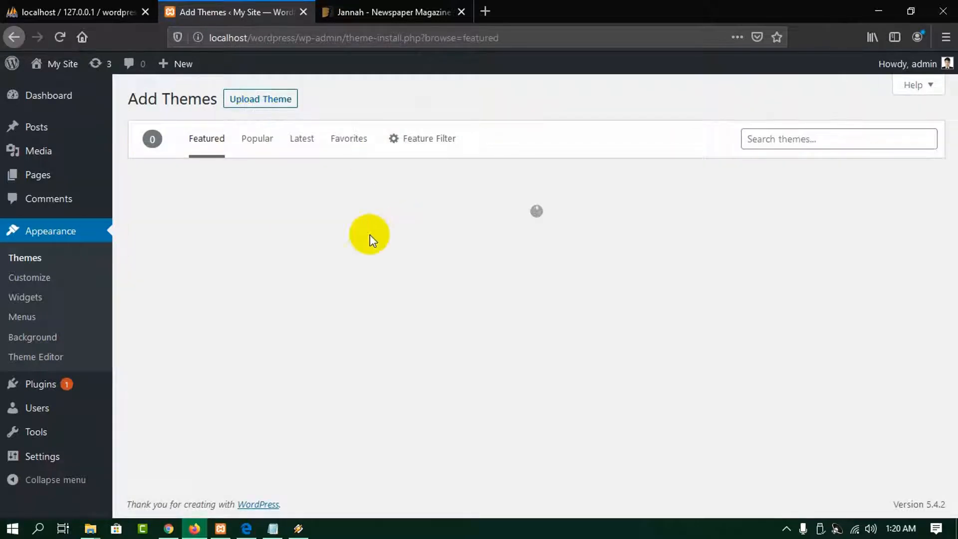
click(278, 100)
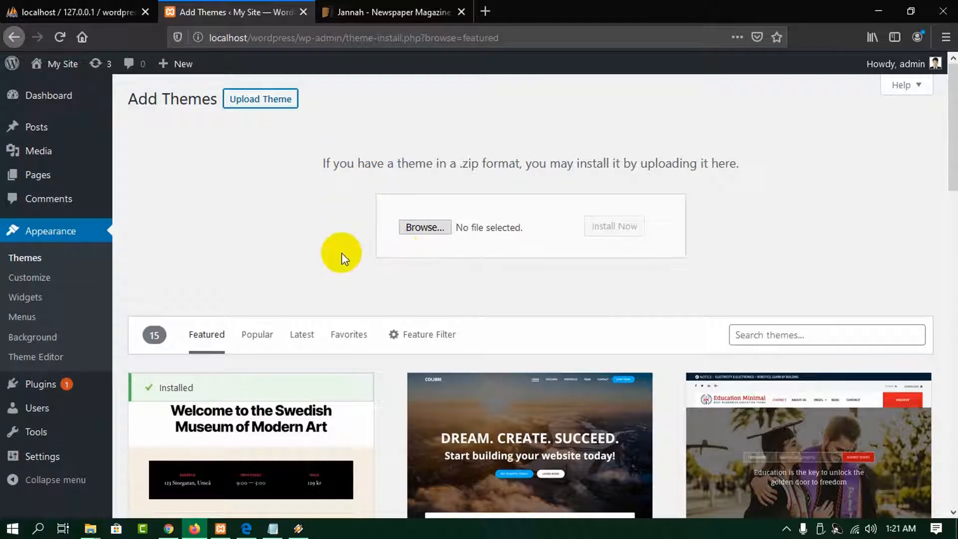
Switch back to My Folder and copy the jannah ZIP archive.
click(888, 7)
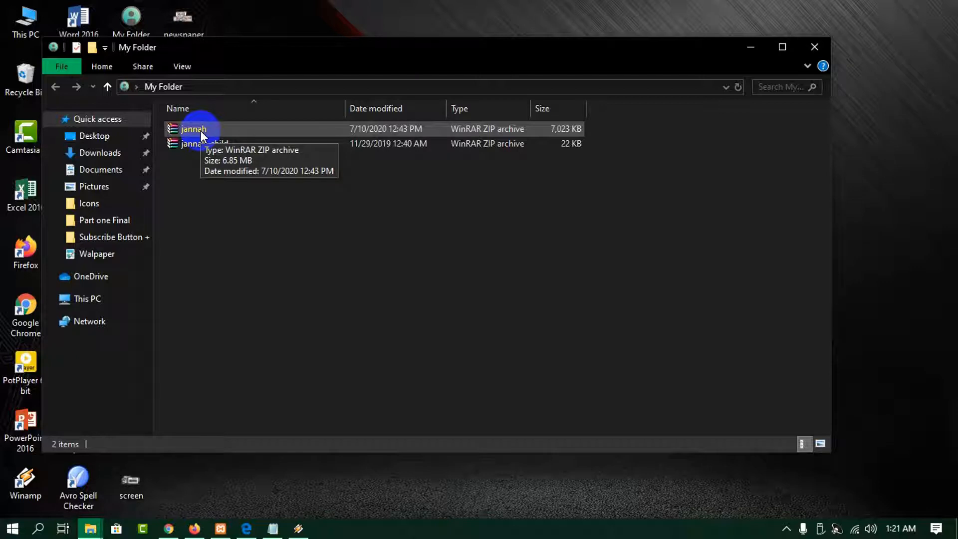
click(203, 144)
click(206, 131)
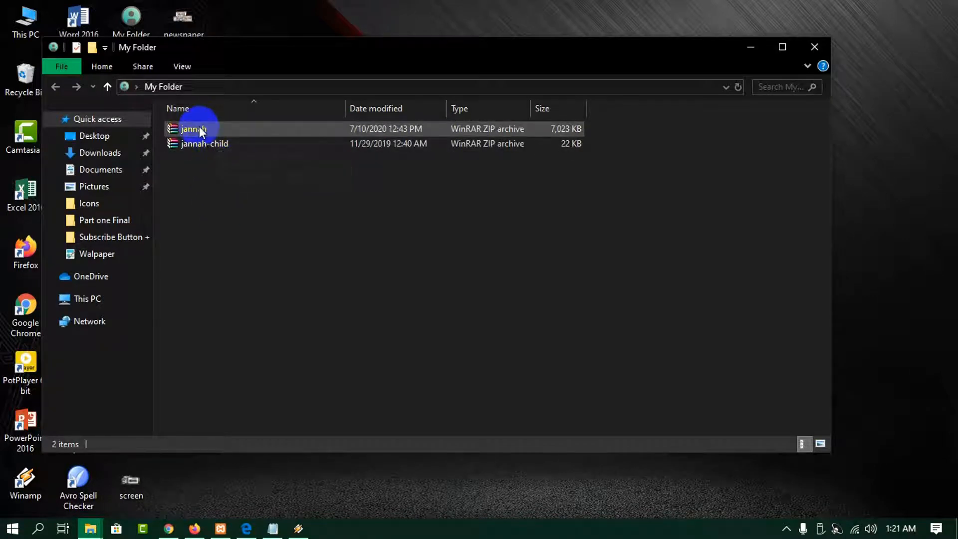
click(194, 129)
right_click(194, 127)
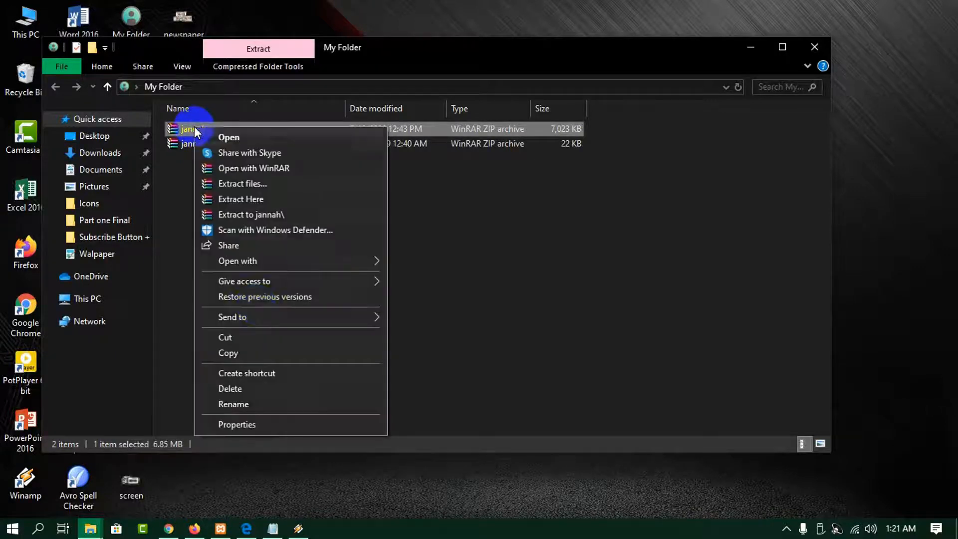
click(238, 354)
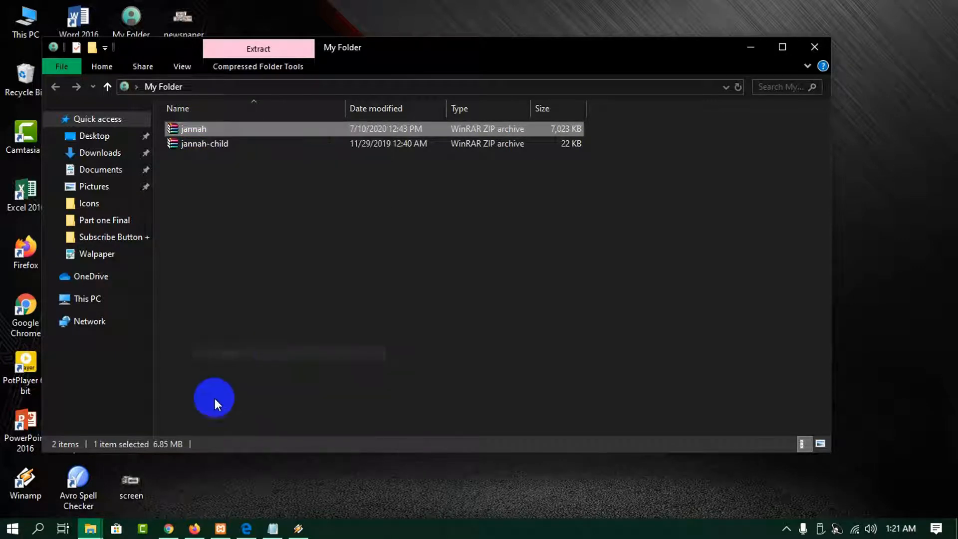
Open the WordPress themes folder at C:\xampp\htdocs\wordpress\wp-content\themes in a new File Explorer window.
click(19, 24)
double_click(19, 23)
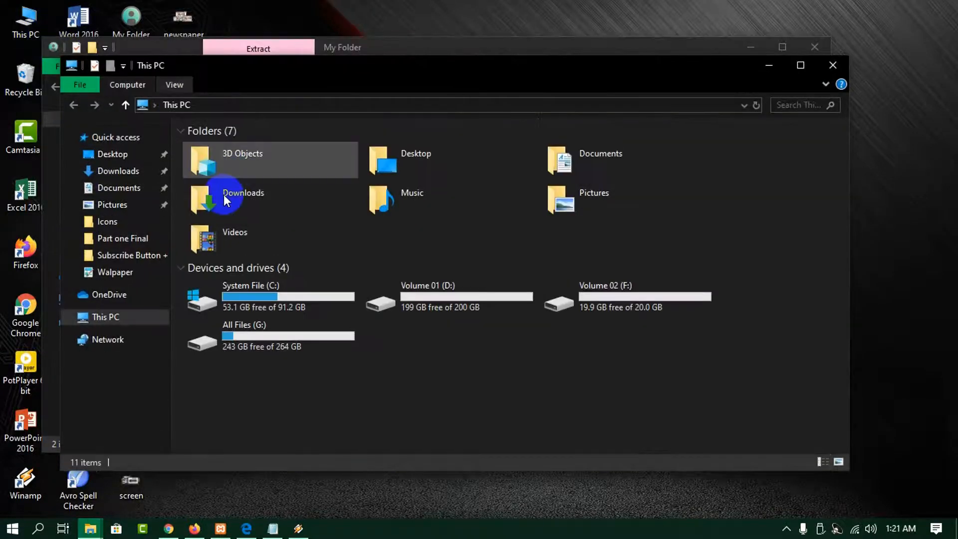
double_click(274, 296)
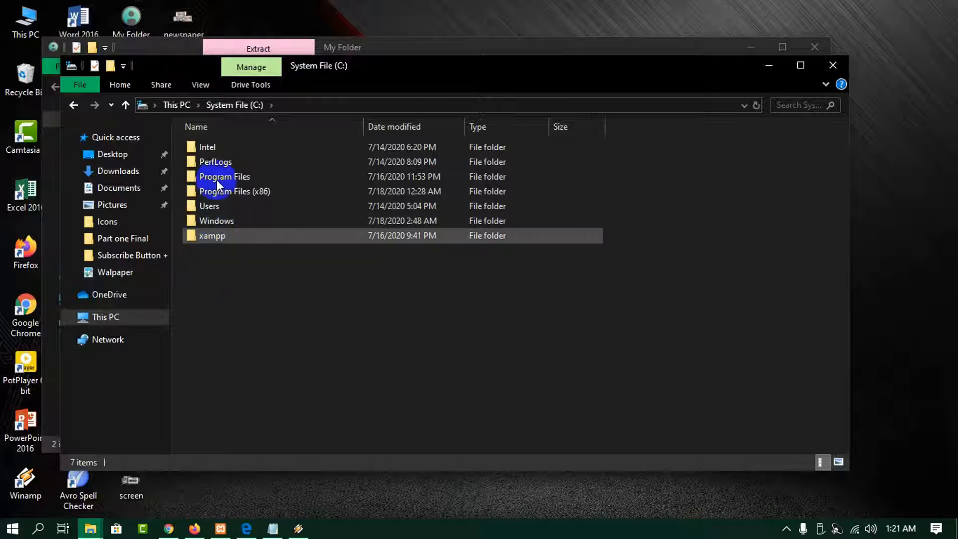
double_click(211, 235)
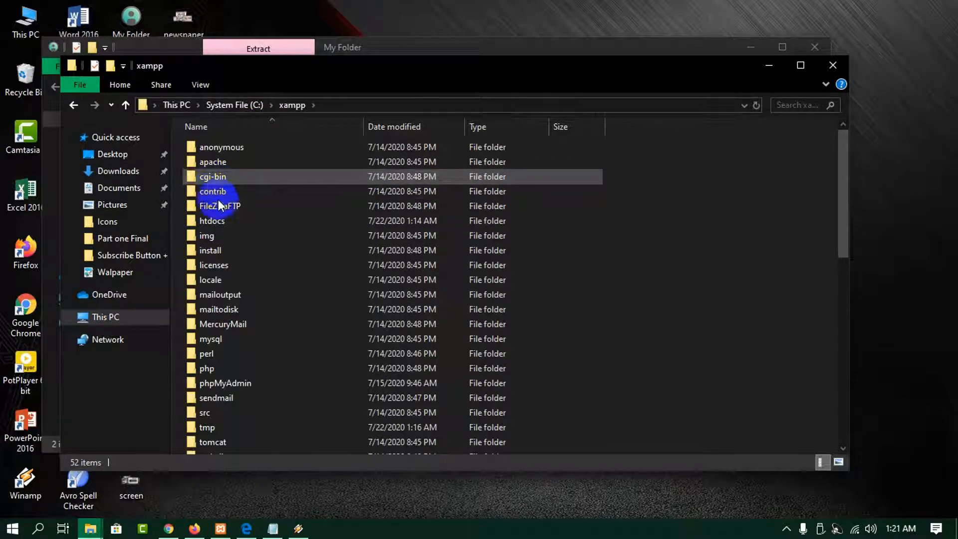
double_click(215, 220)
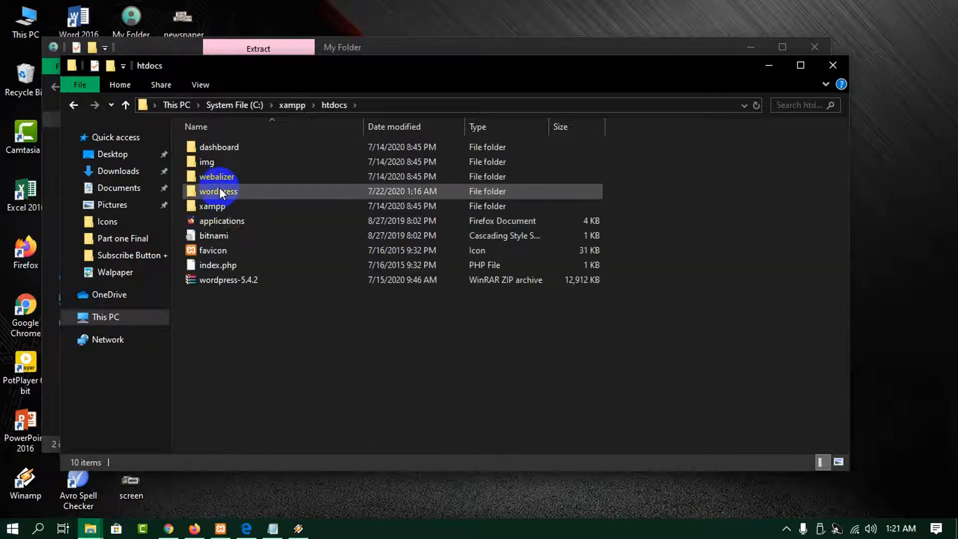
double_click(219, 190)
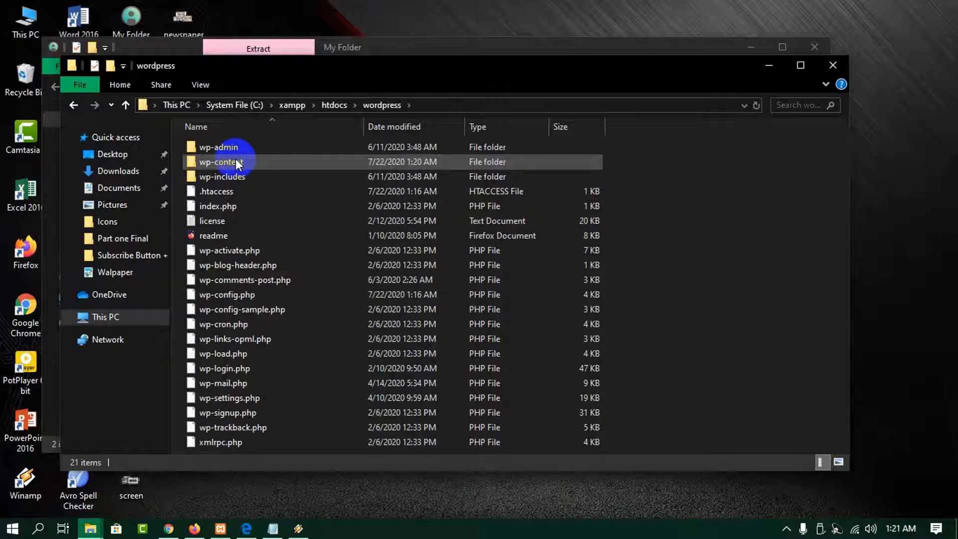
double_click(222, 162)
double_click(233, 164)
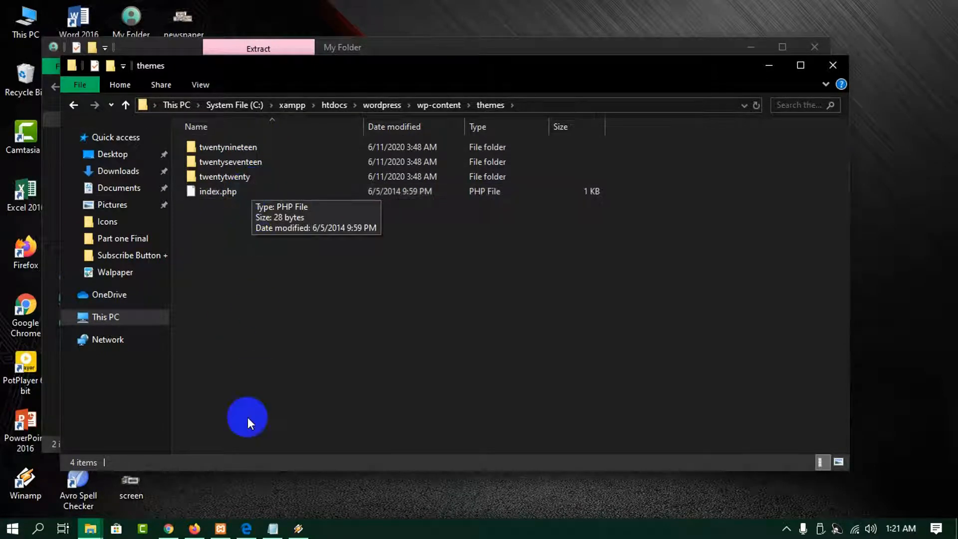
Switch to Firefox and view the themes installed in WordPress.
click(194, 529)
scroll(394, 334, down, 2)
scroll(394, 335, down, 2)
scroll(455, 304, up, 3)
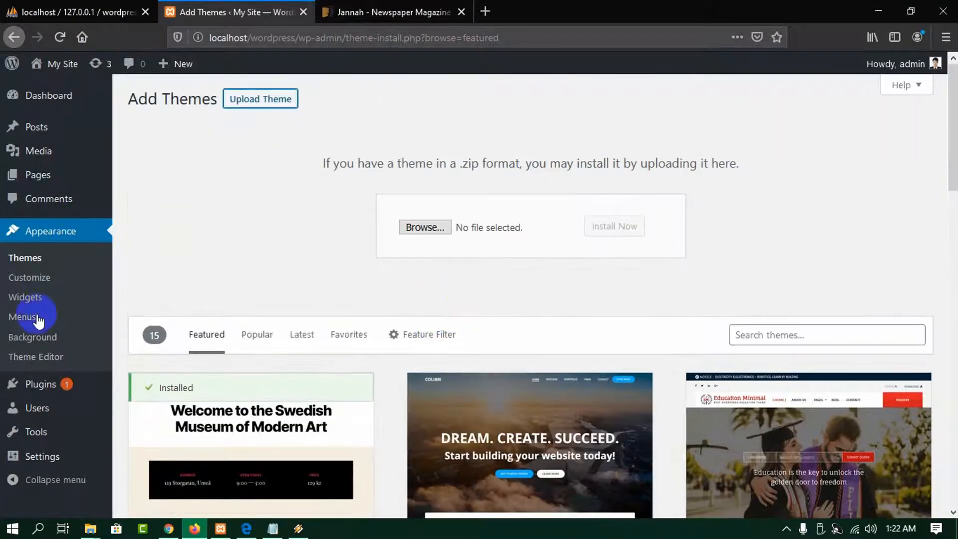
click(31, 261)
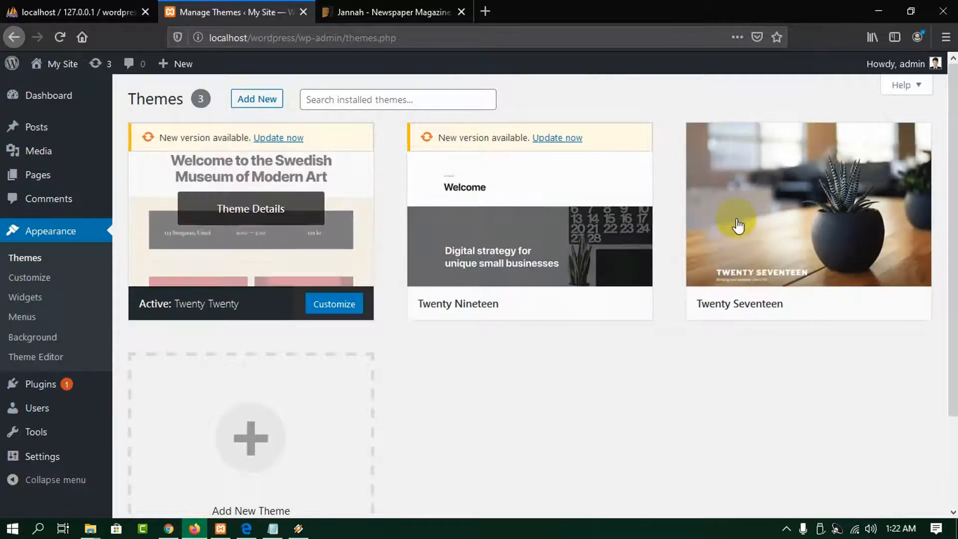
Switch to the themes folder in File Explorer and paste the jannah archive into it.
click(91, 529)
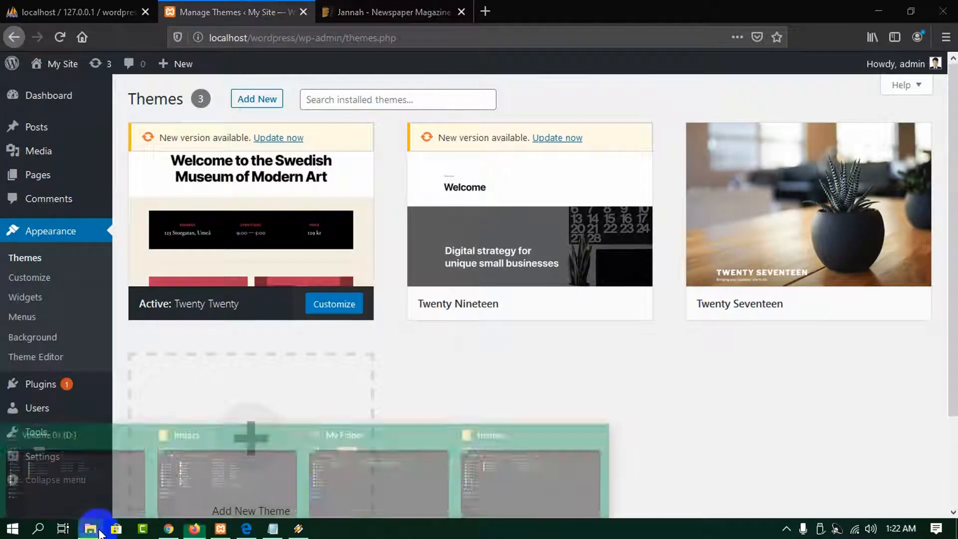
click(537, 466)
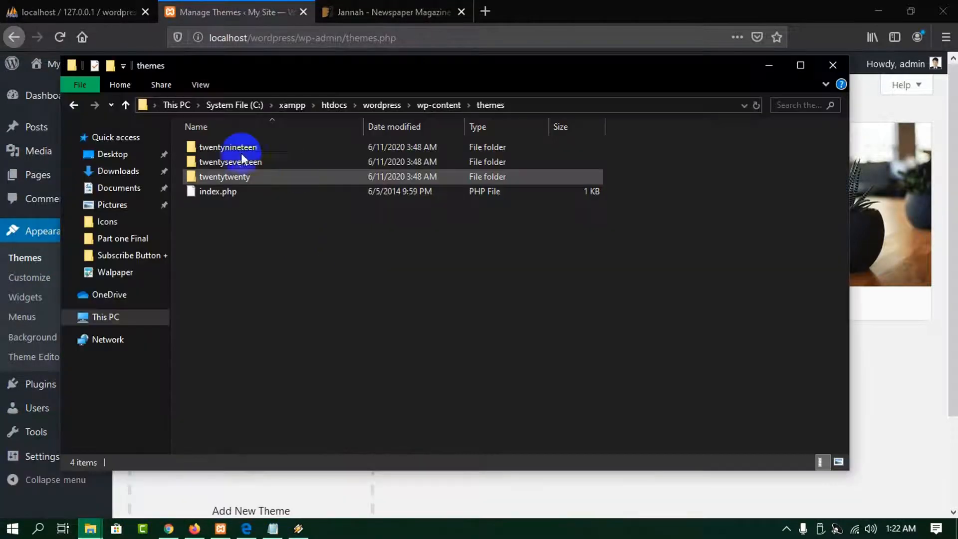
right_click(238, 249)
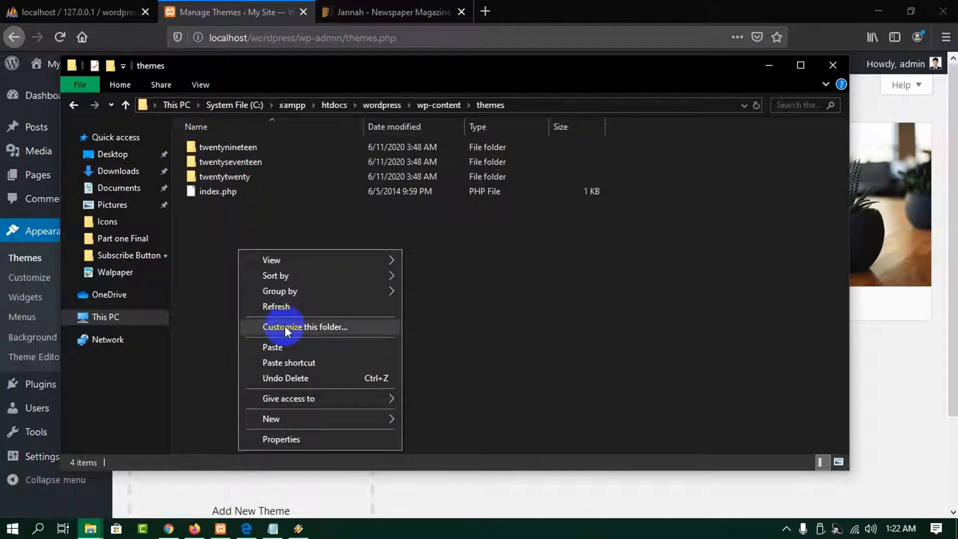
click(272, 347)
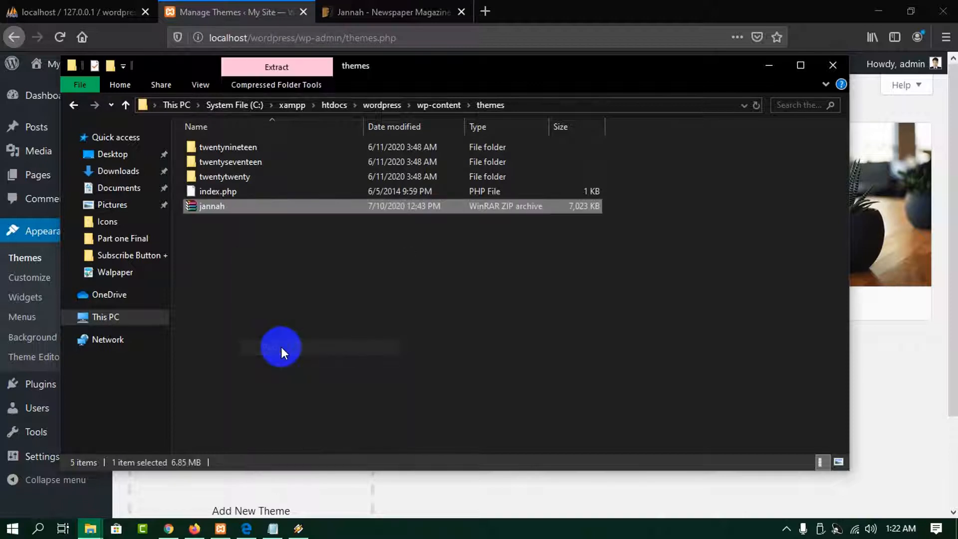
Extract the jannah archive inside the themes folder, then minimize the File Explorer window.
right_click(271, 282)
click(221, 206)
right_click(221, 206)
click(269, 290)
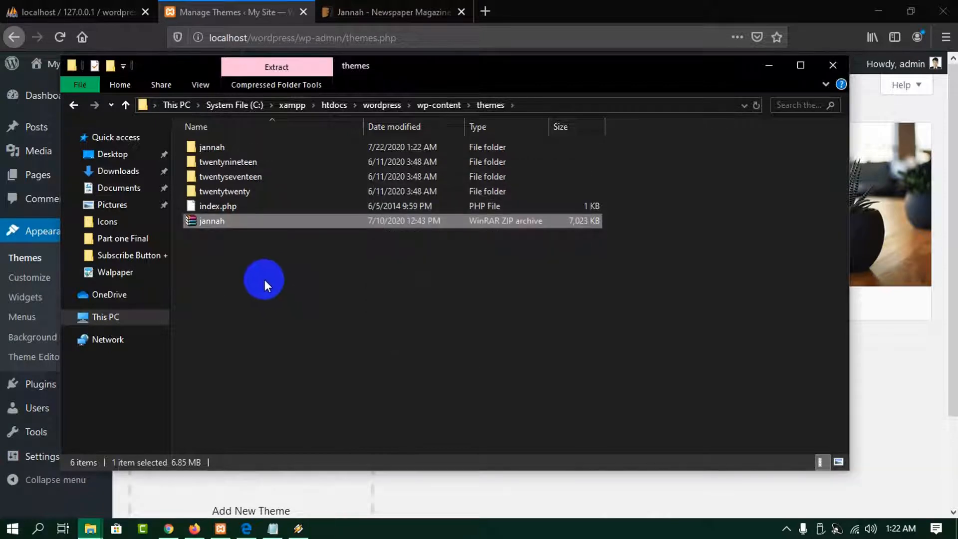
click(270, 274)
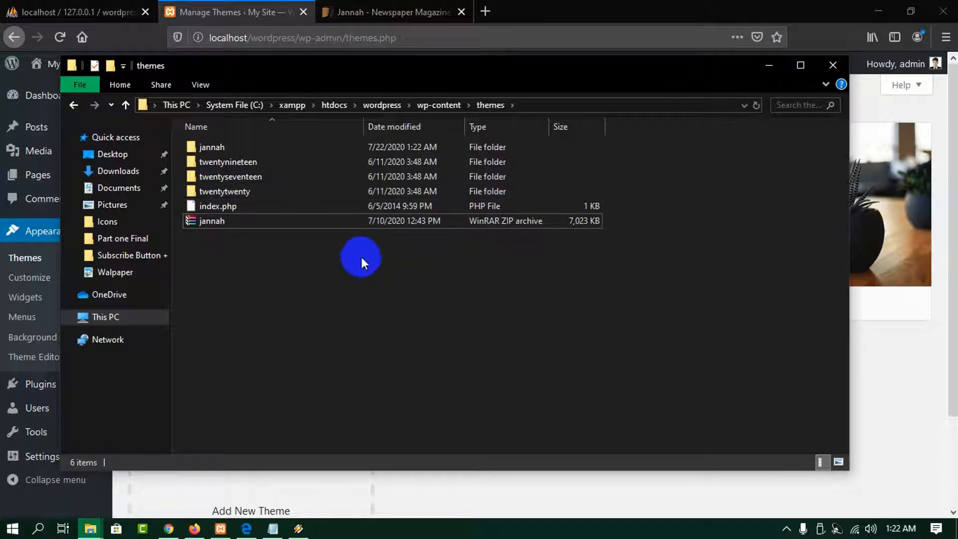
click(774, 70)
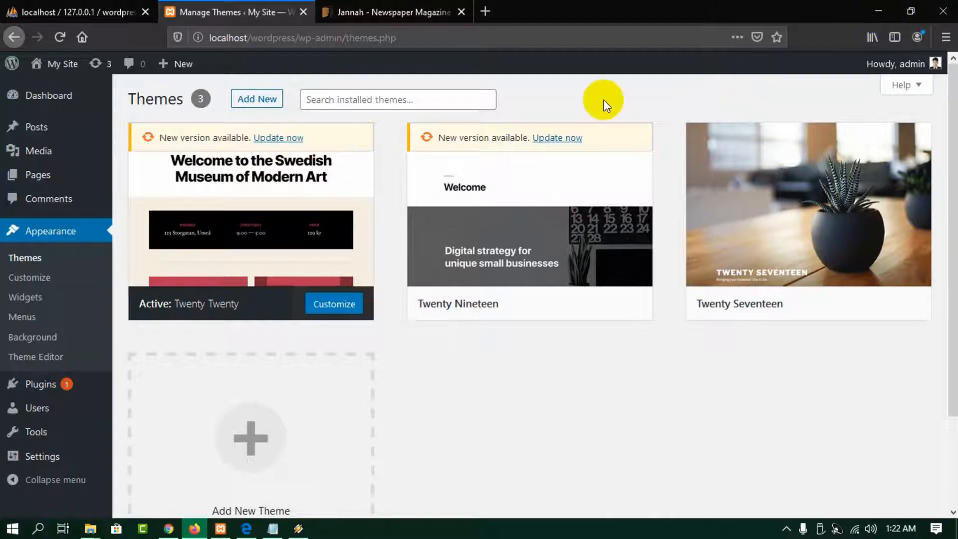
Add a new theme by uploading jannah-child.zip from My Folder on the Desktop and install it.
click(256, 99)
click(262, 104)
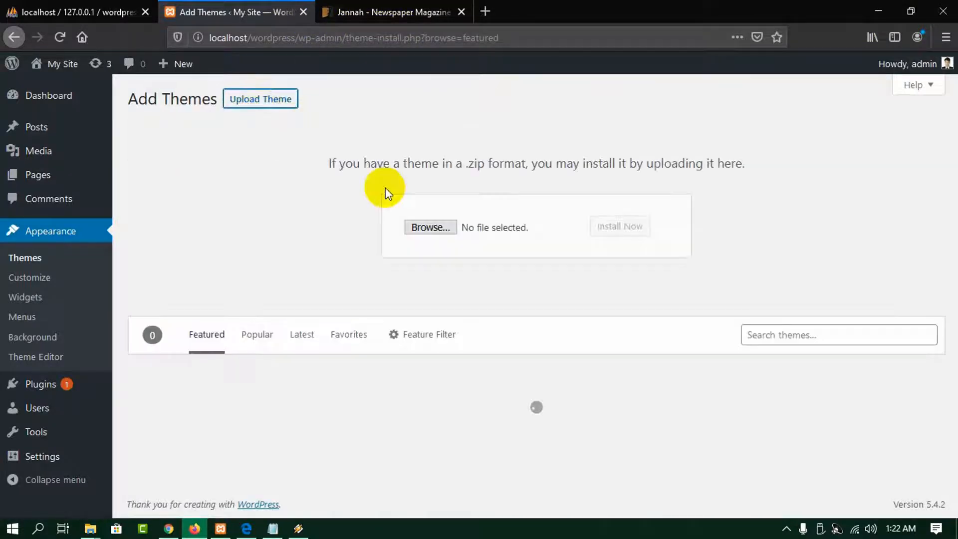
click(433, 230)
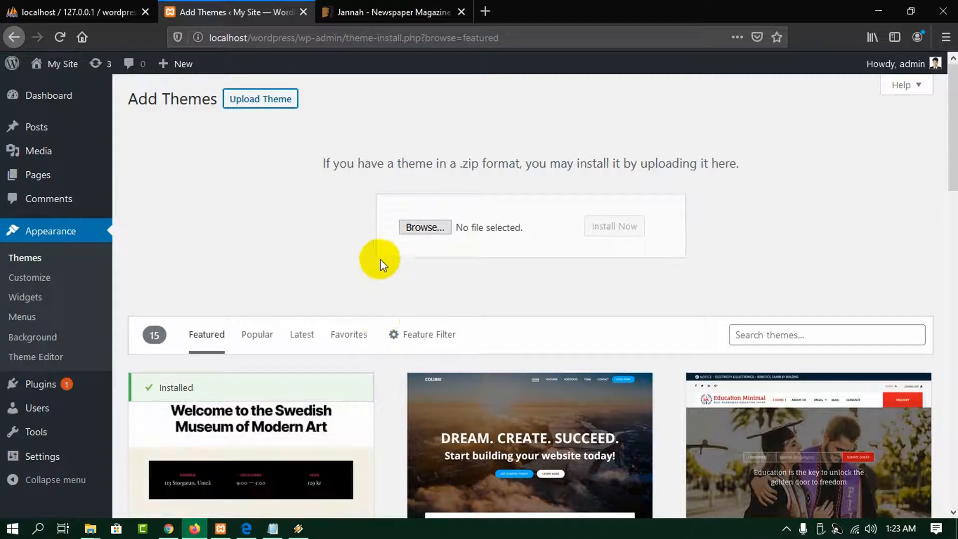
click(430, 235)
click(434, 231)
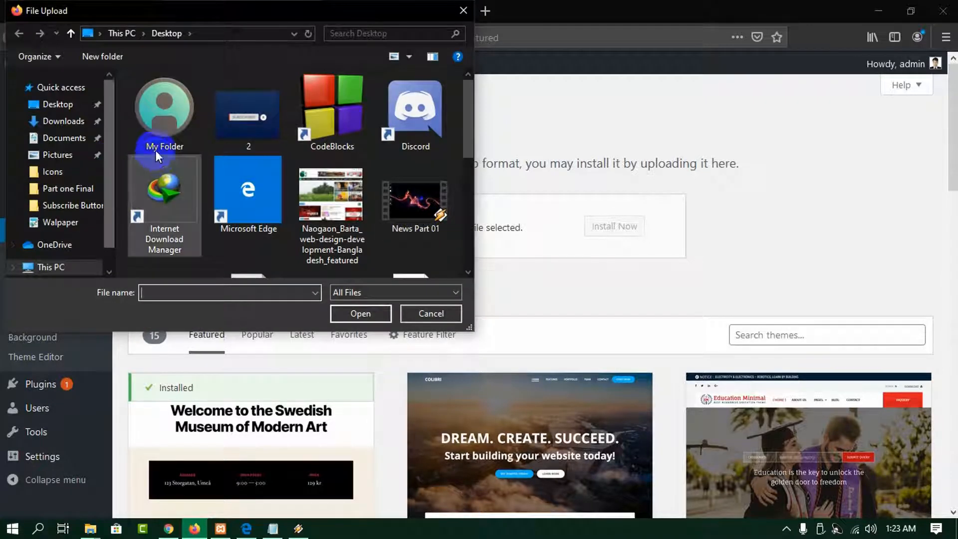
double_click(157, 144)
click(167, 111)
click(376, 313)
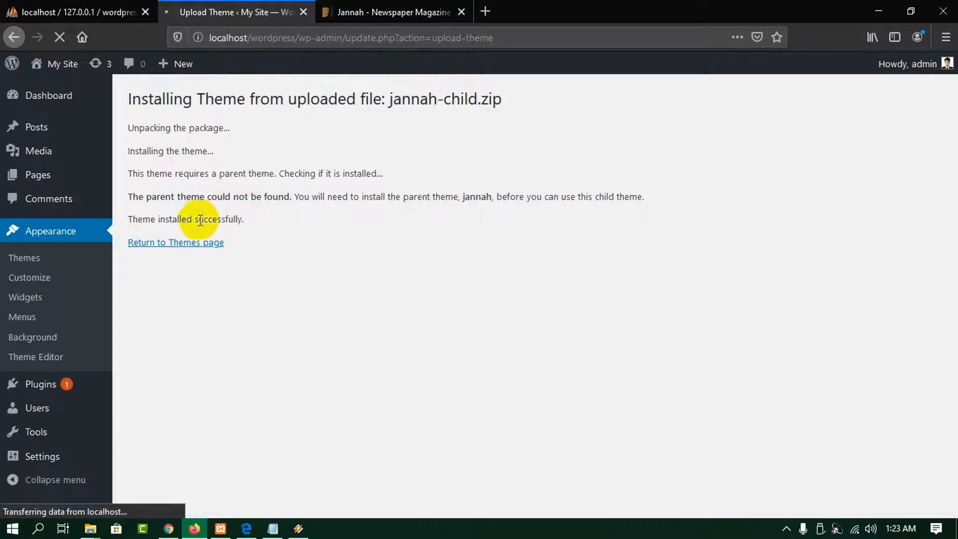
Return to the Themes page and activate the Jannah theme.
click(169, 252)
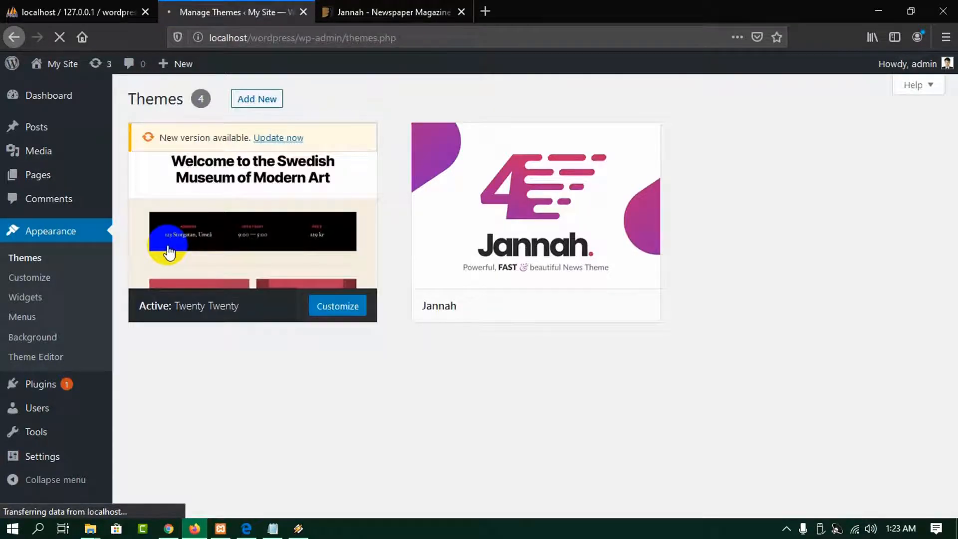
mouse_move(537, 265)
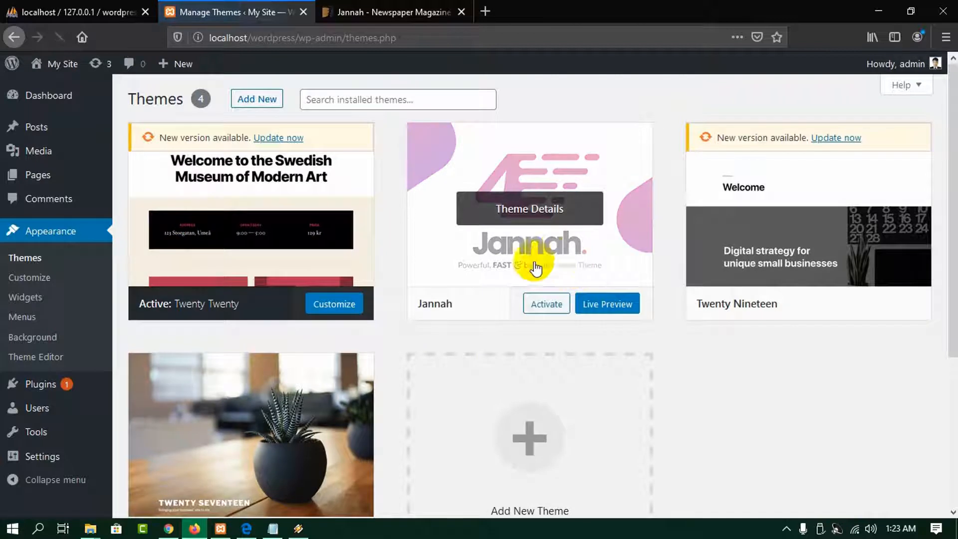
click(544, 306)
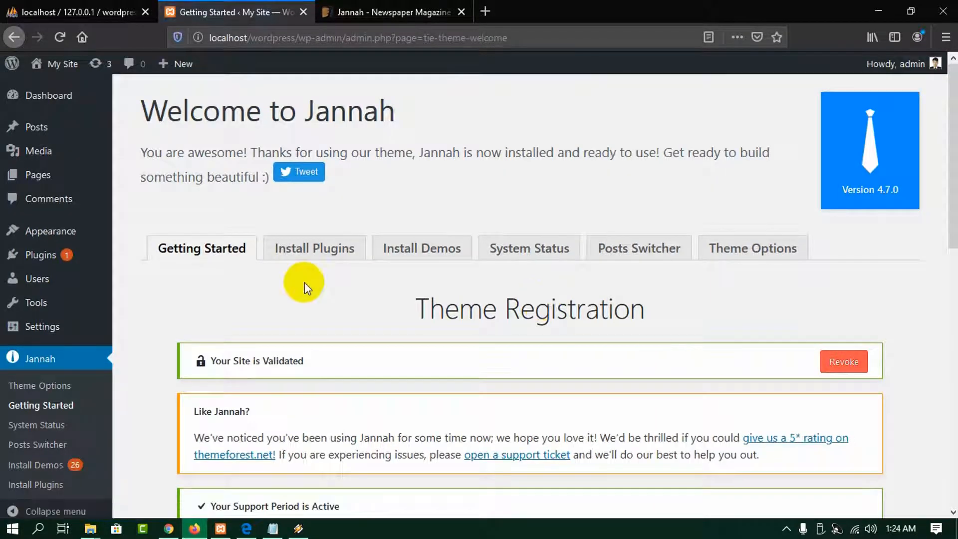
Open the site's front page in a new browser tab and look over its layout from header to footer.
mouse_move(54, 71)
right_click(50, 91)
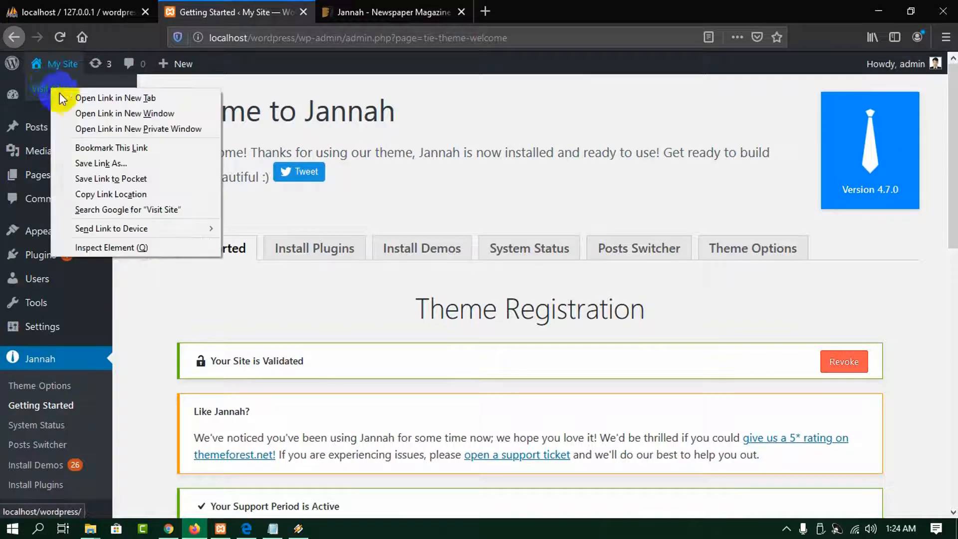
click(77, 96)
click(442, 6)
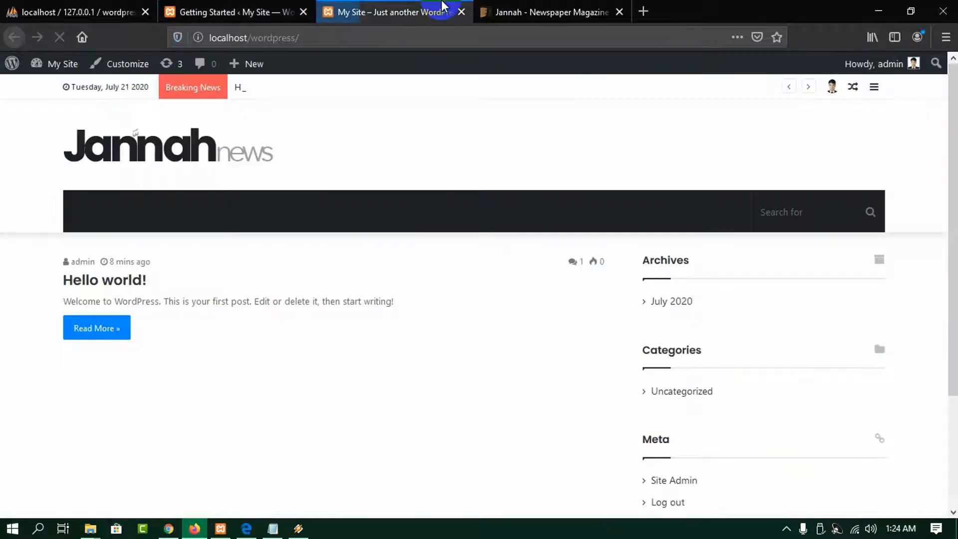
scroll(603, 243, down, 1)
scroll(603, 244, down, 3)
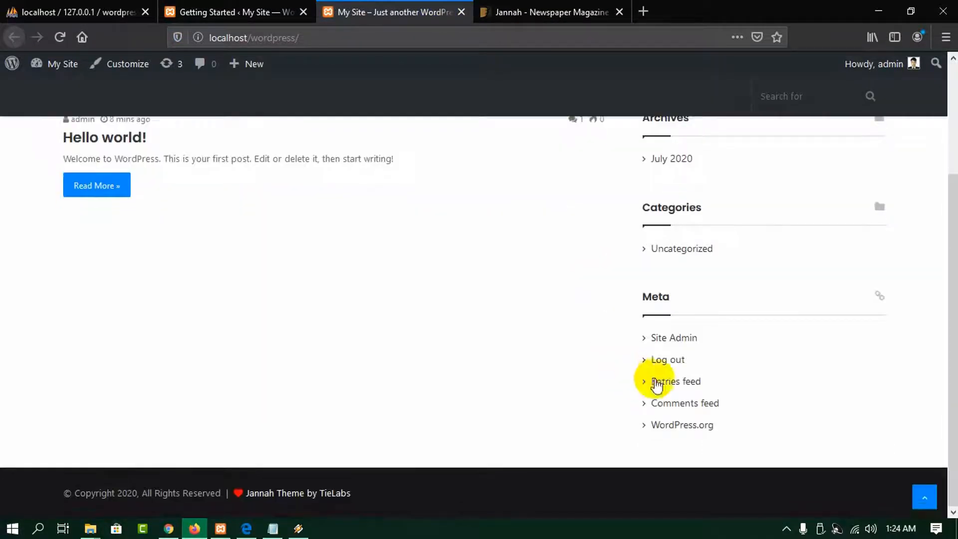
scroll(654, 377, up, 5)
scroll(657, 365, down, 3)
scroll(663, 359, up, 3)
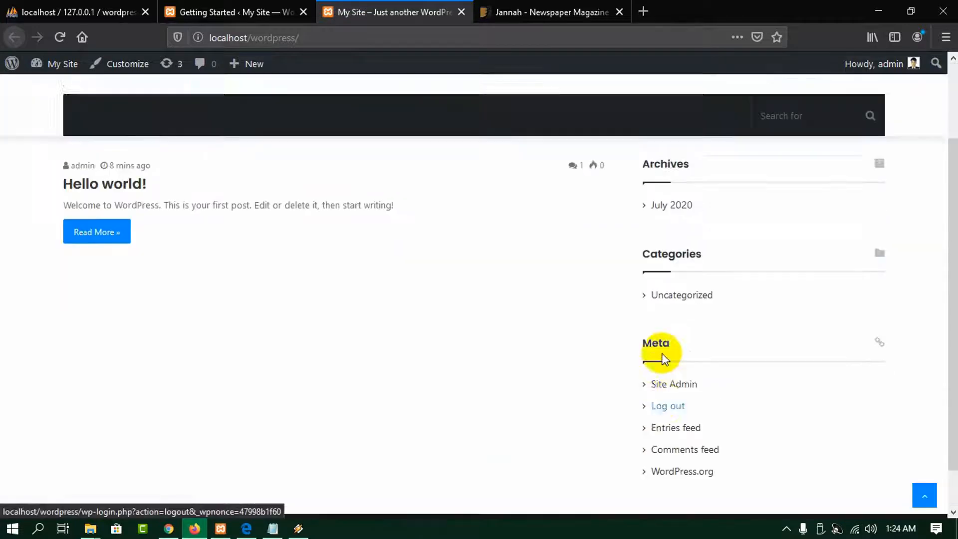
Look over the Jannah item page on ThemeForest and open its live preview in a new browser tab.
click(578, 7)
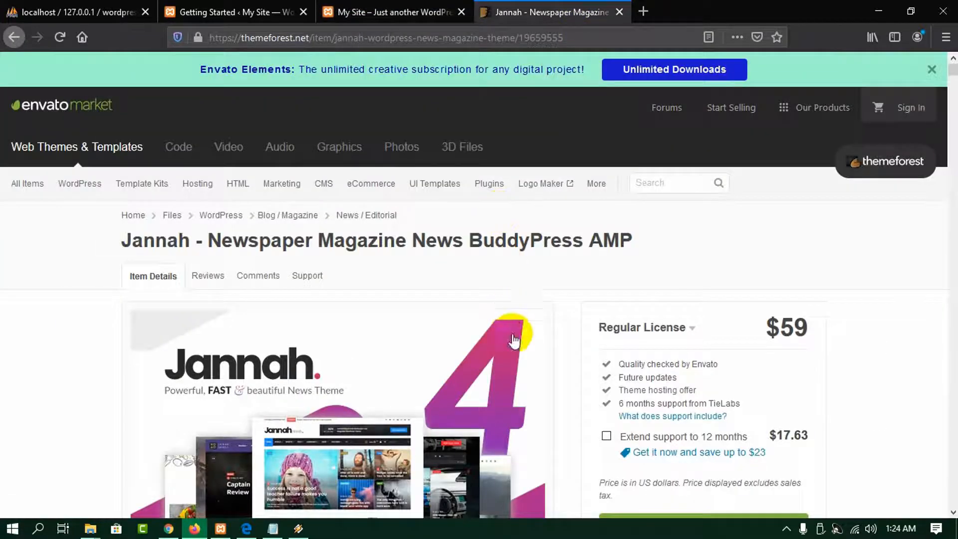
scroll(513, 331, down, 4)
scroll(694, 252, down, 10)
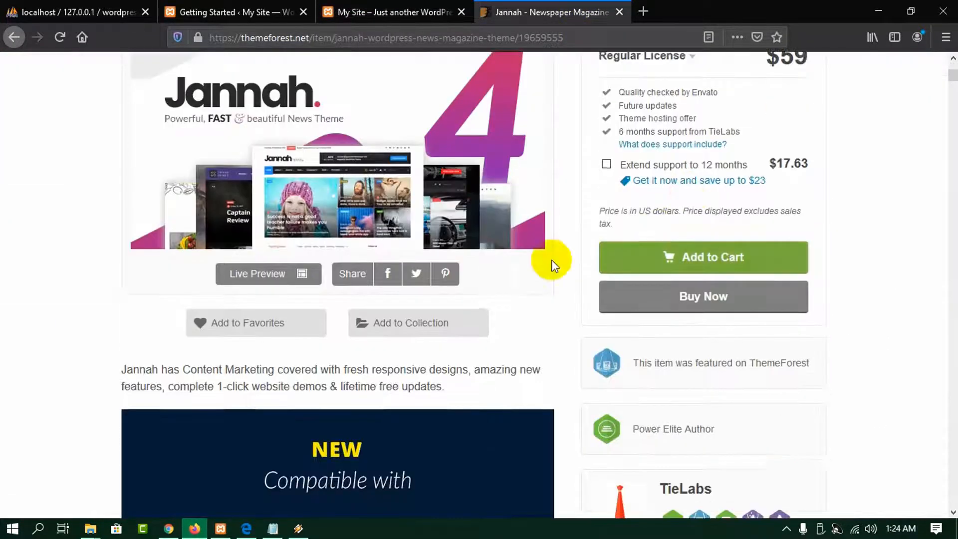
scroll(649, 289, up, 10)
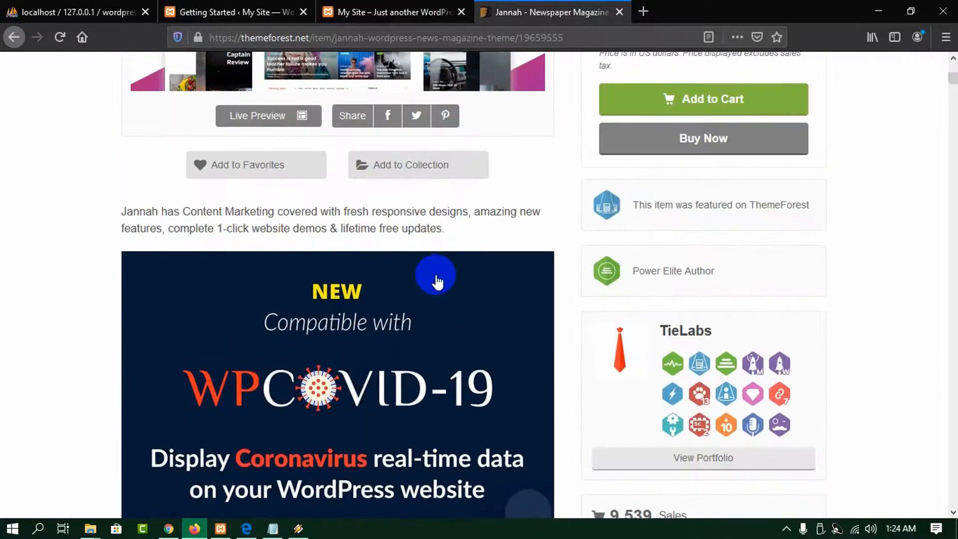
right_click(264, 337)
click(328, 343)
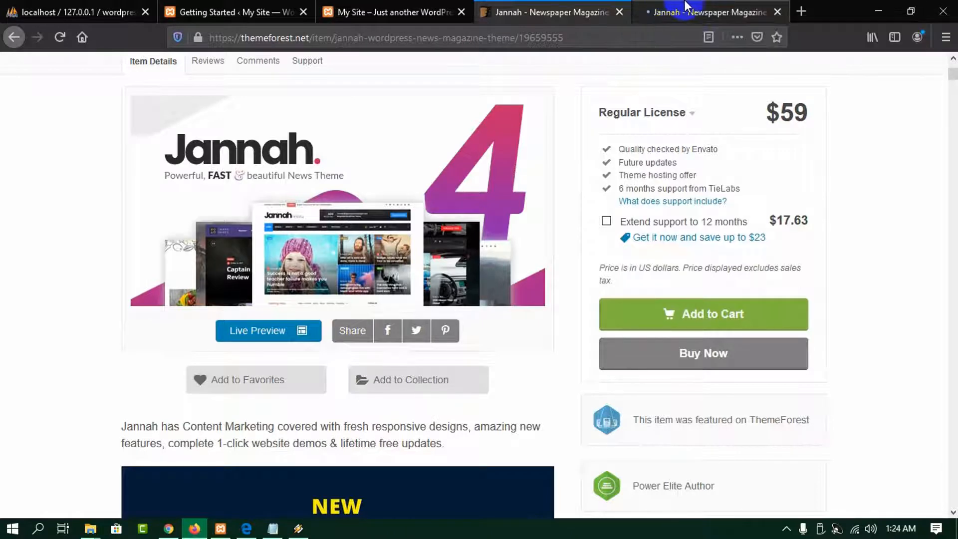
click(679, 10)
Open the Main demo from the Jannah demo gallery and look through its home page.
scroll(553, 349, down, 12)
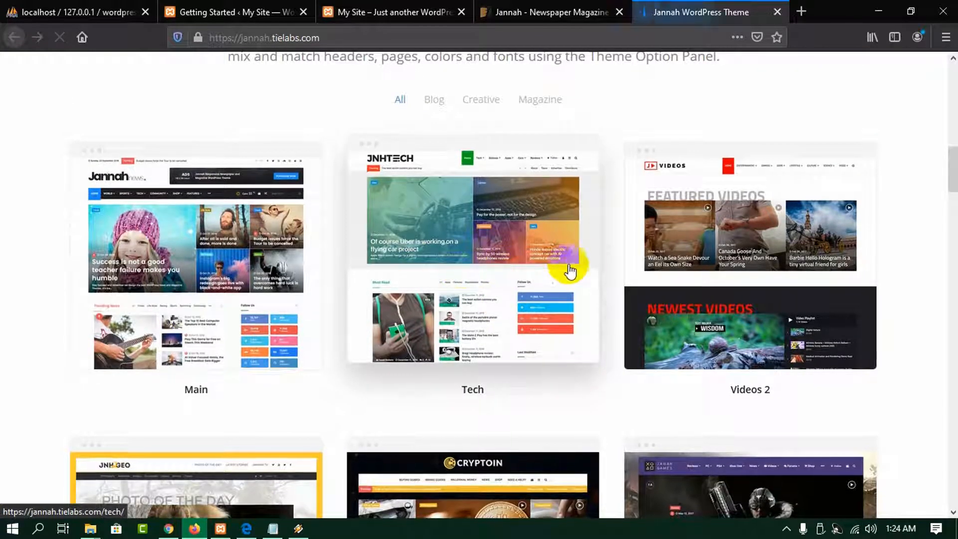
click(175, 288)
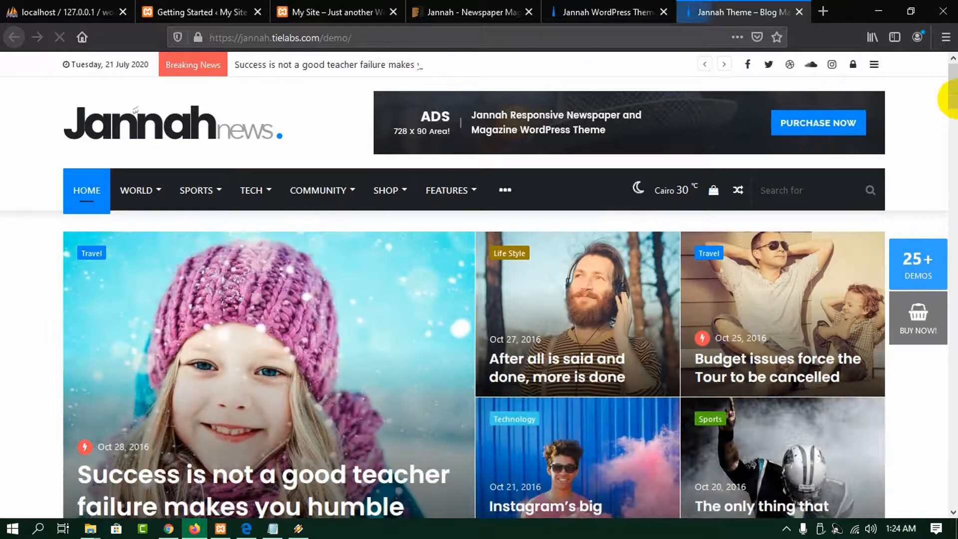
drag(952, 78, 948, 40)
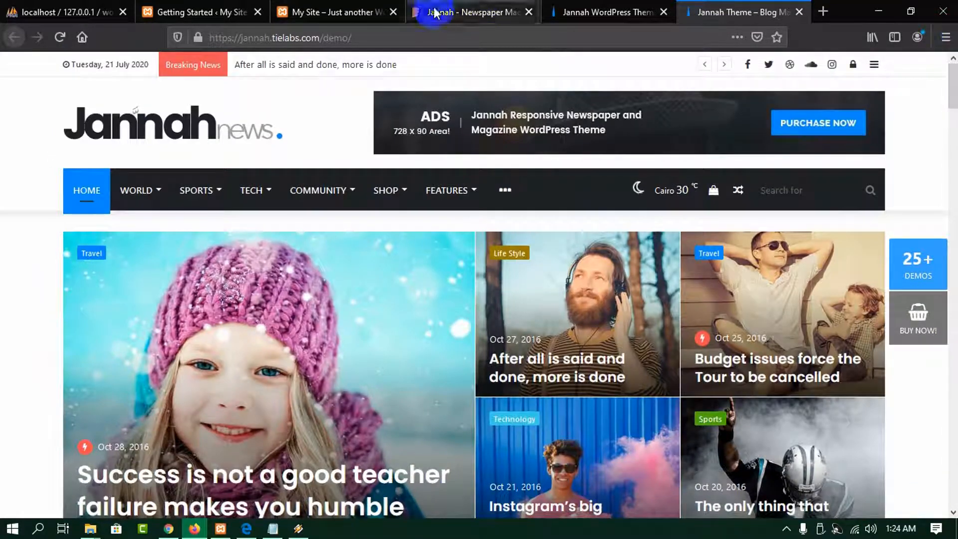
Return to Jannah's Getting Started page and examine the theme registration status and support period expiry.
click(299, 11)
click(179, 8)
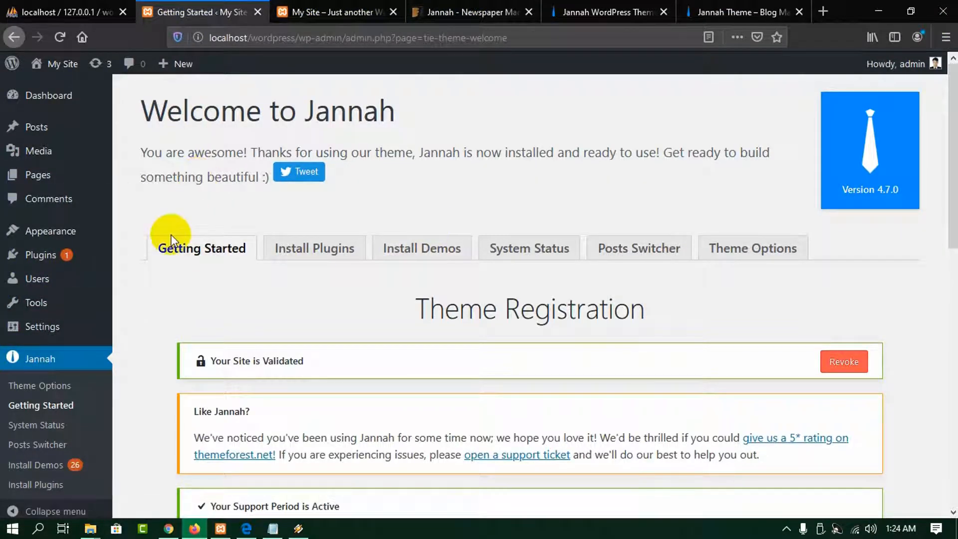
scroll(36, 274, down, 2)
scroll(84, 274, up, 2)
scroll(85, 273, up, 1)
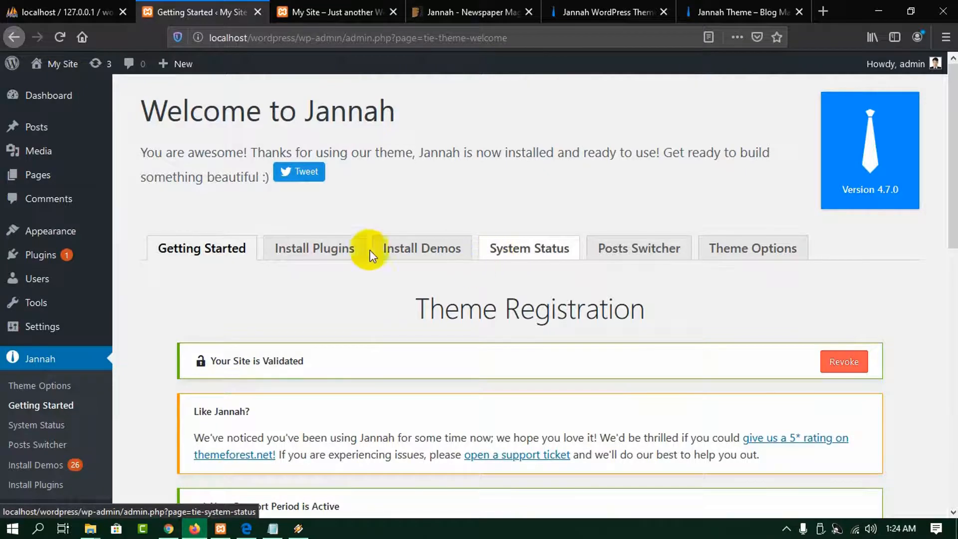
scroll(249, 247, down, 2)
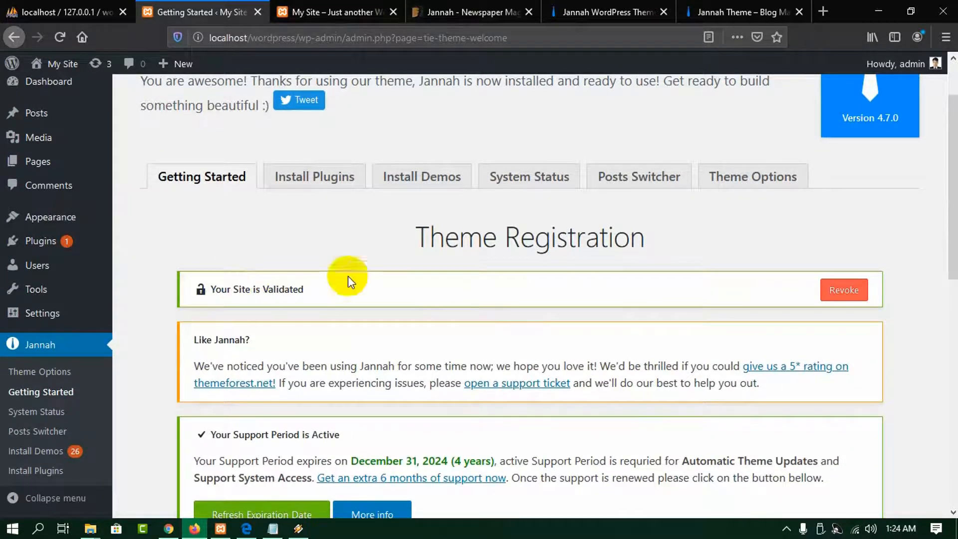
scroll(350, 289, down, 5)
scroll(446, 319, up, 5)
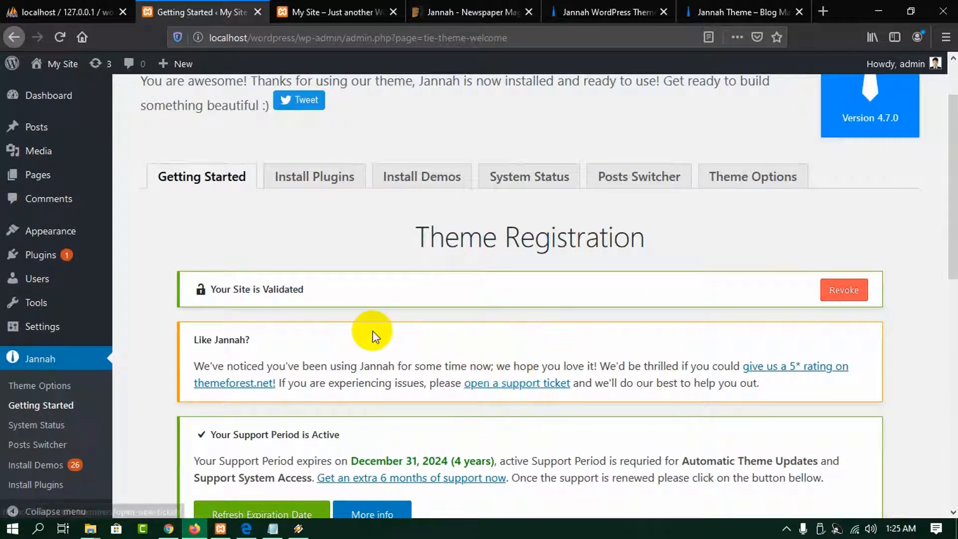
scroll(415, 311, down, 2)
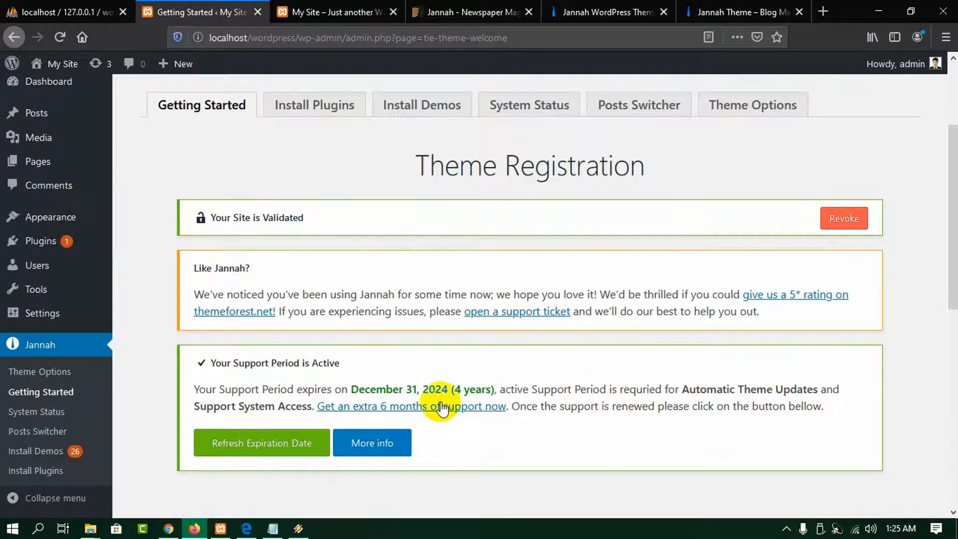
scroll(310, 284, up, 2)
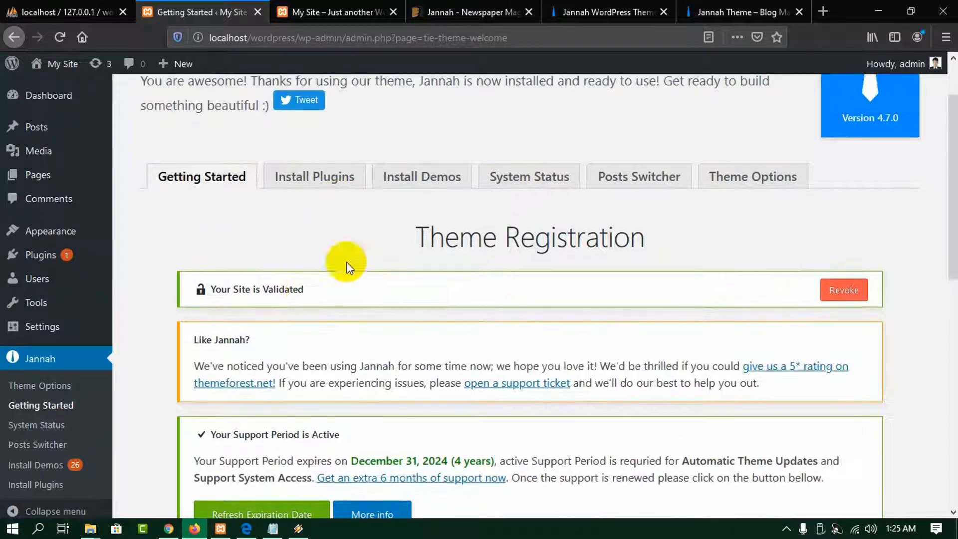
scroll(385, 353, down, 4)
drag(351, 318, 474, 316)
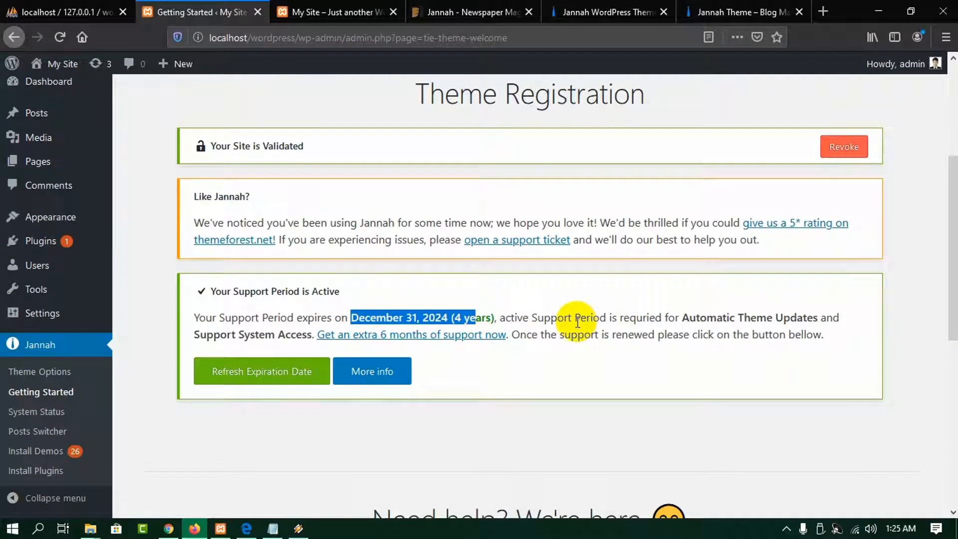
scroll(456, 304, up, 3)
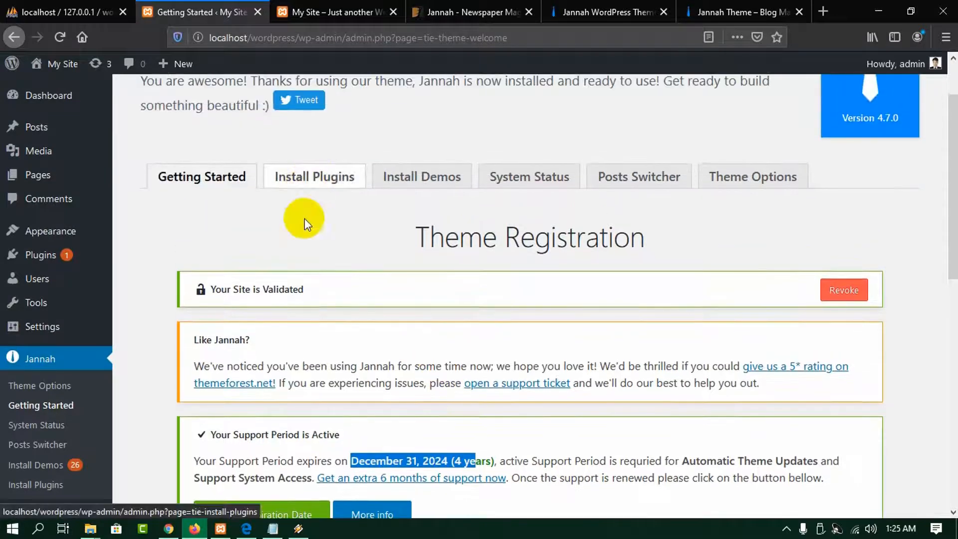
Select all of Jannah's bundled plugins and install them in bulk.
click(294, 190)
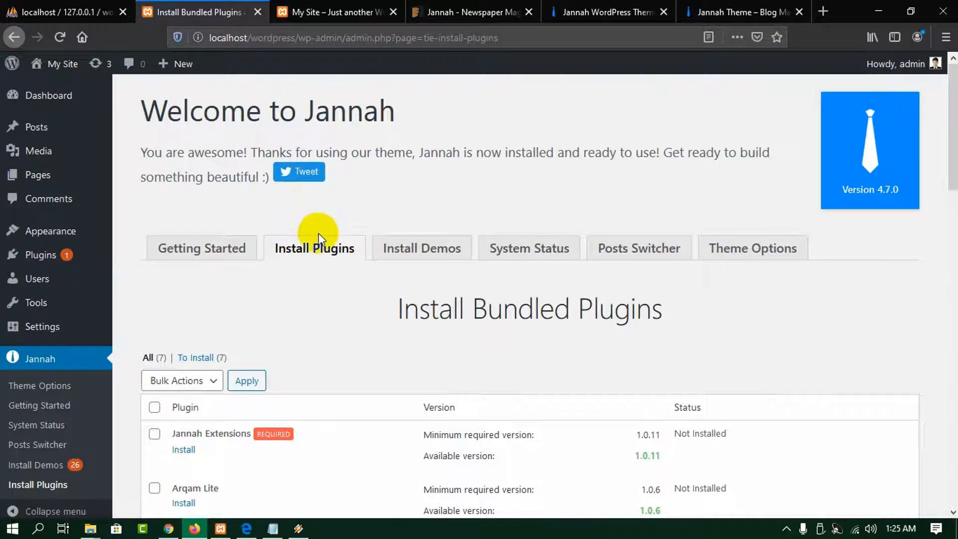
scroll(320, 250, down, 2)
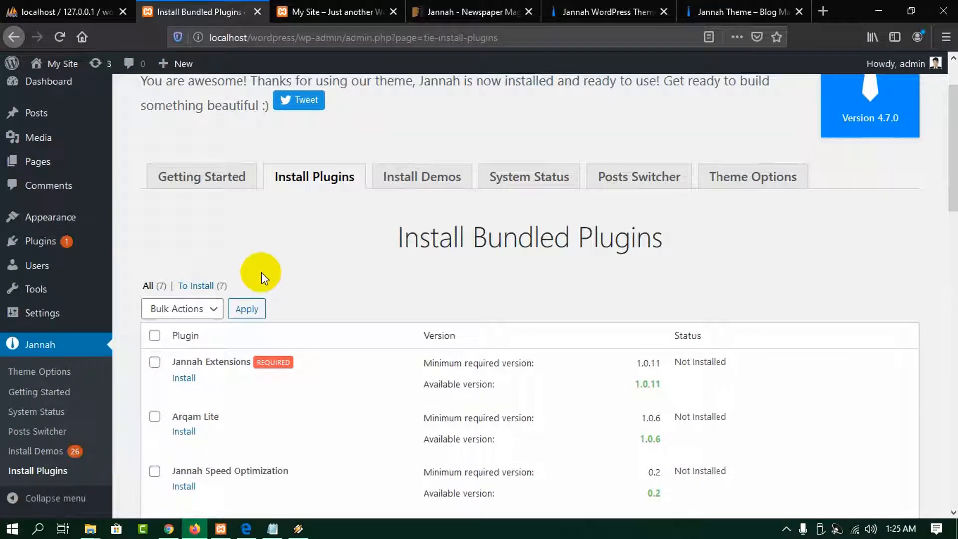
scroll(262, 273, down, 4)
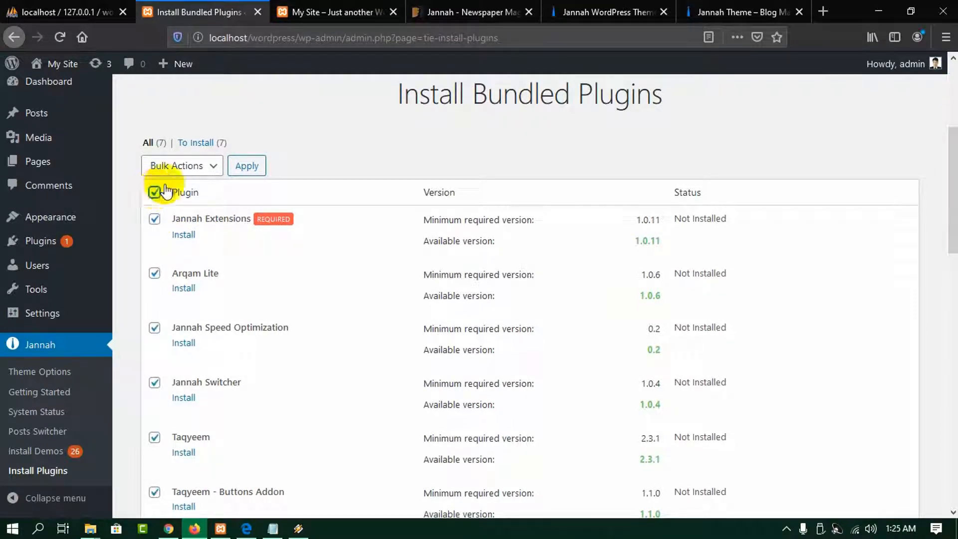
click(176, 166)
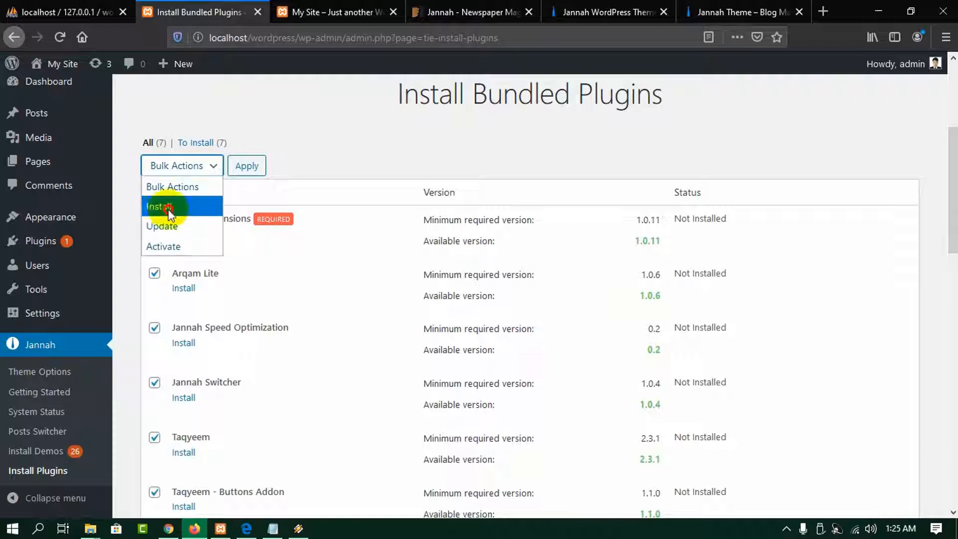
click(169, 208)
click(242, 167)
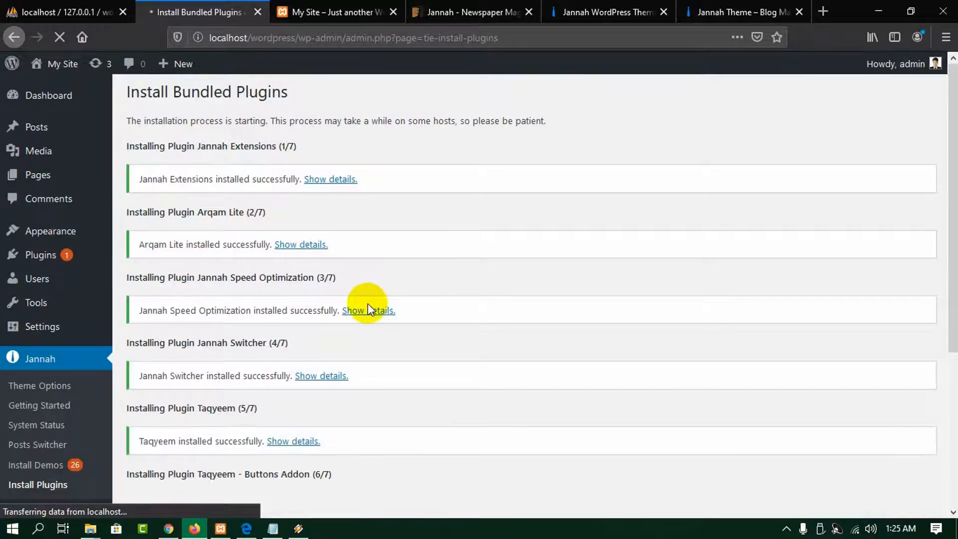
scroll(368, 312, down, 5)
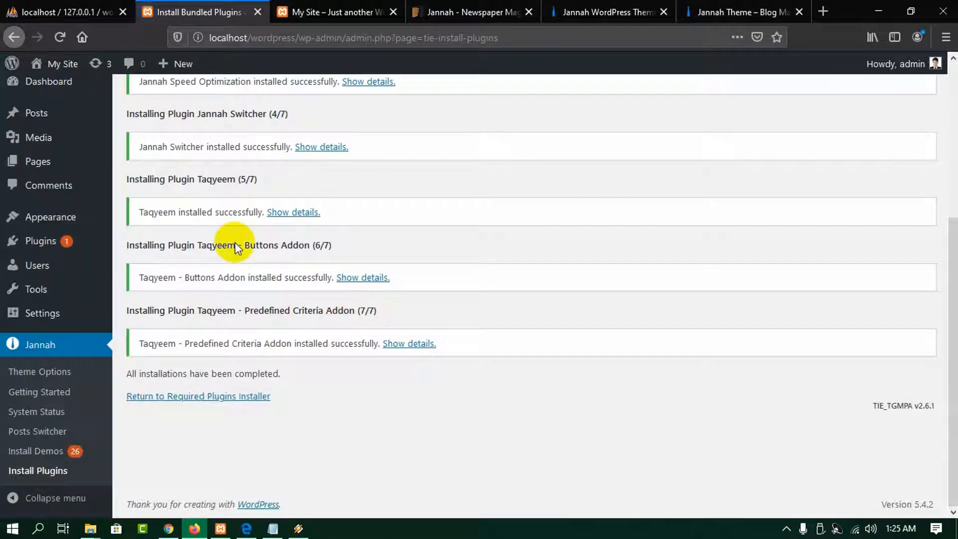
Return to the required plugins installer, select all of Jannah's bundled plugins and activate them in bulk.
click(190, 397)
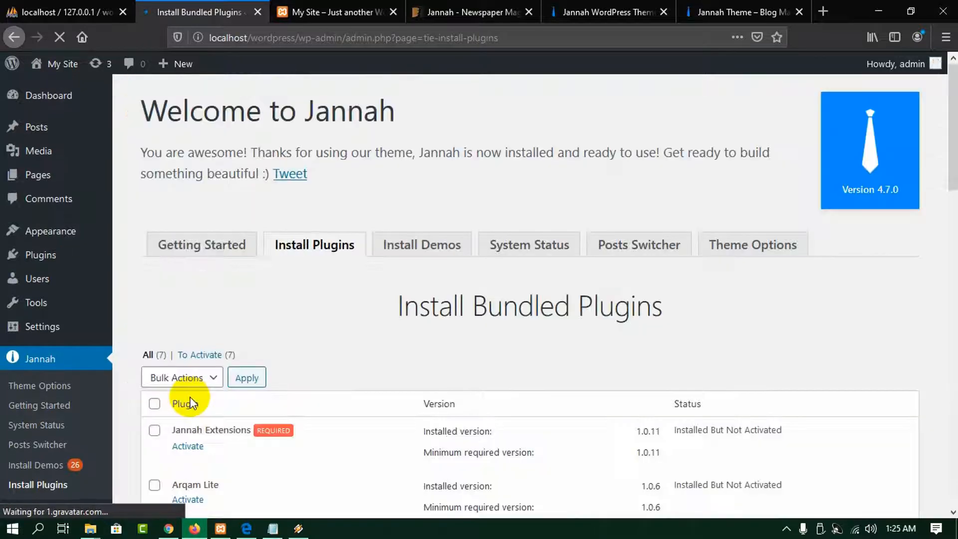
scroll(275, 329, down, 4)
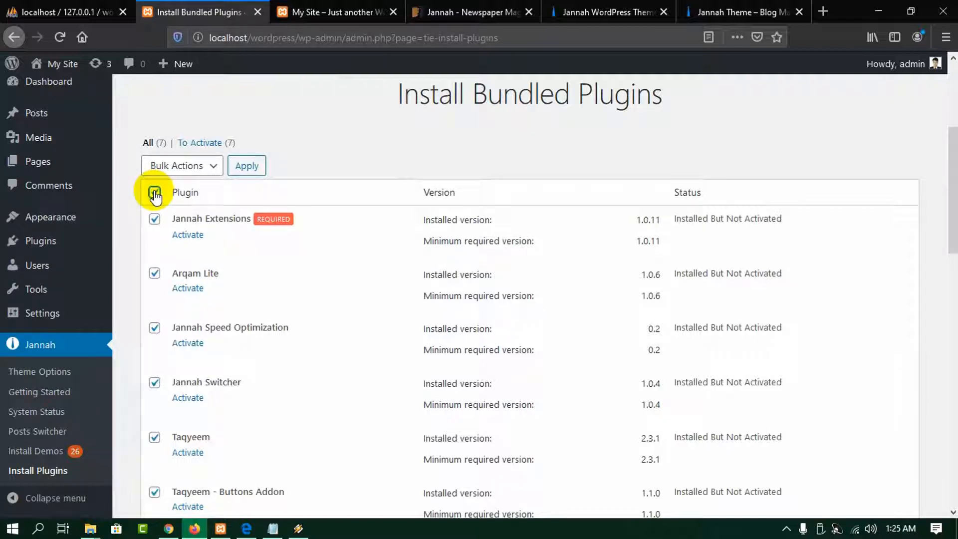
click(213, 166)
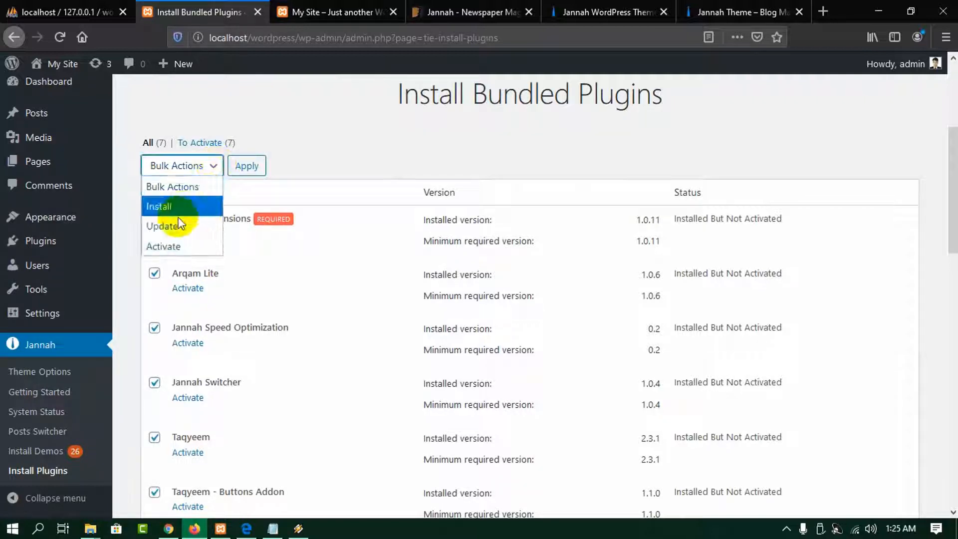
click(170, 246)
click(249, 167)
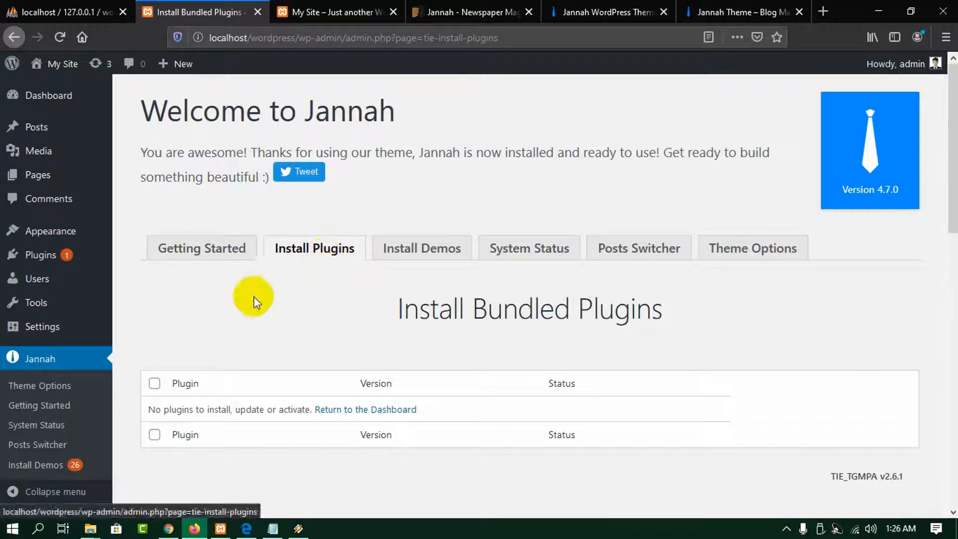
Open Jannah's Install Demos page and look through the demos available for import.
click(421, 251)
scroll(392, 252, down, 4)
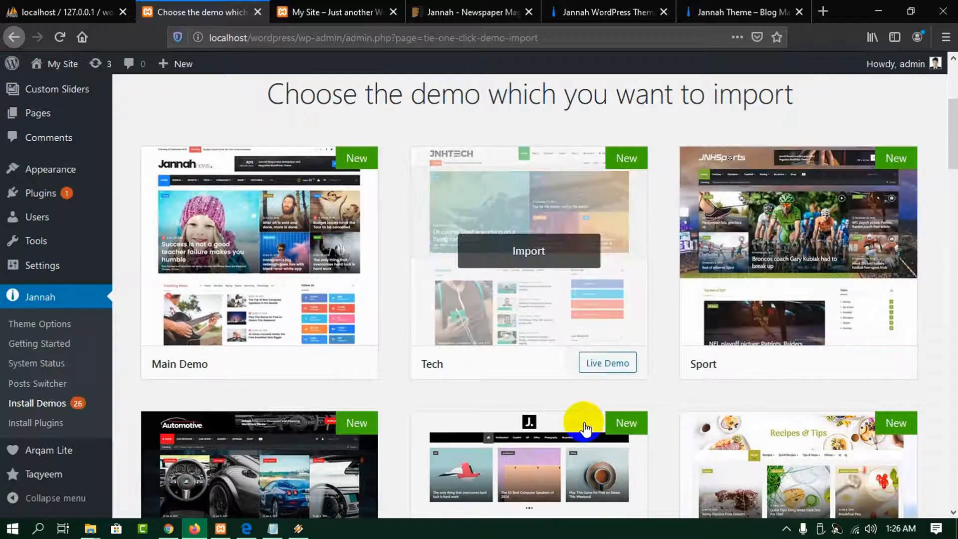
click(748, 262)
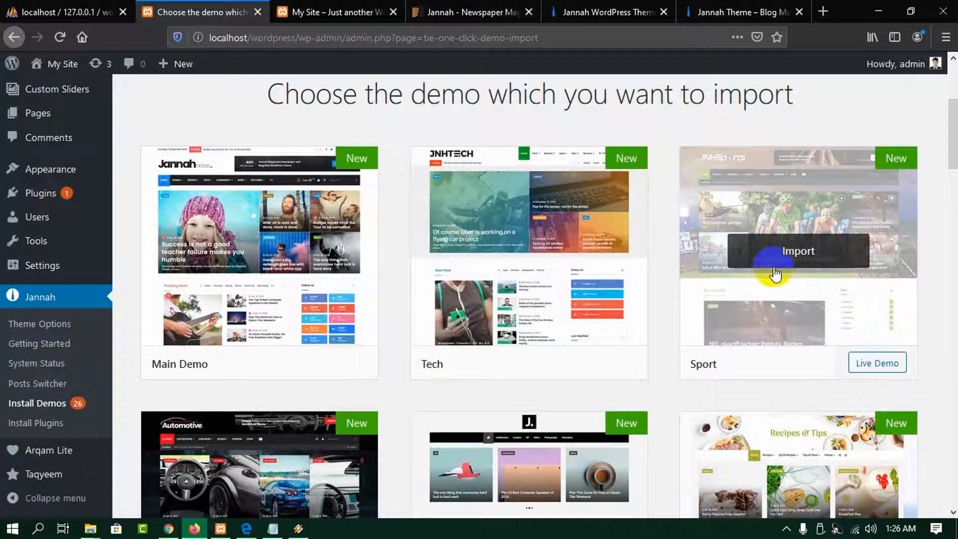
scroll(899, 282, down, 1)
scroll(899, 288, down, 8)
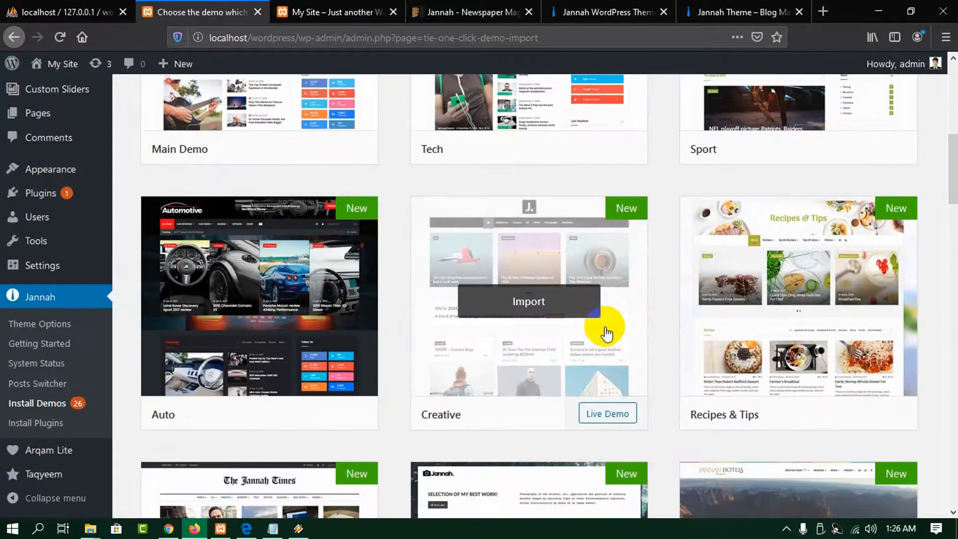
drag(953, 207, 947, 479)
drag(956, 281, 950, 111)
scroll(593, 281, down, 2)
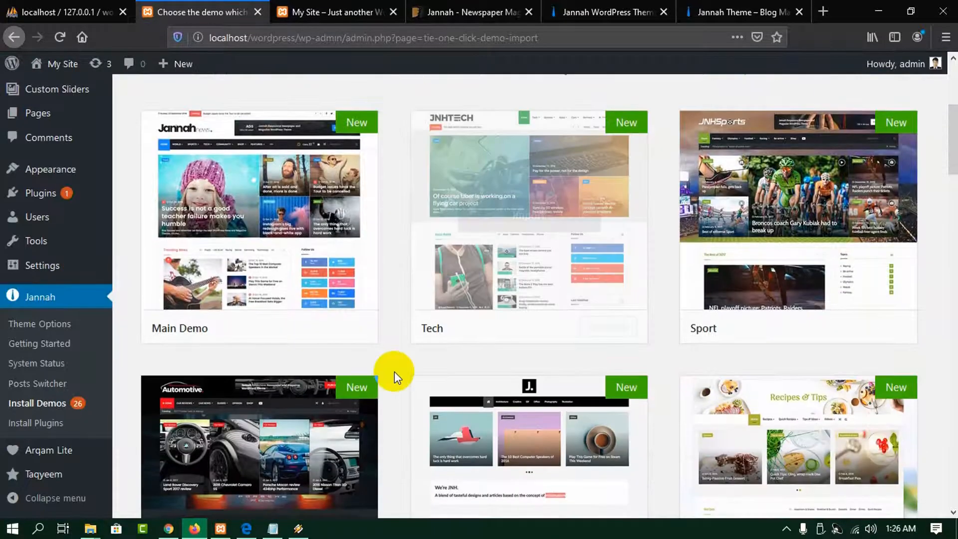
scroll(414, 308, up, 1)
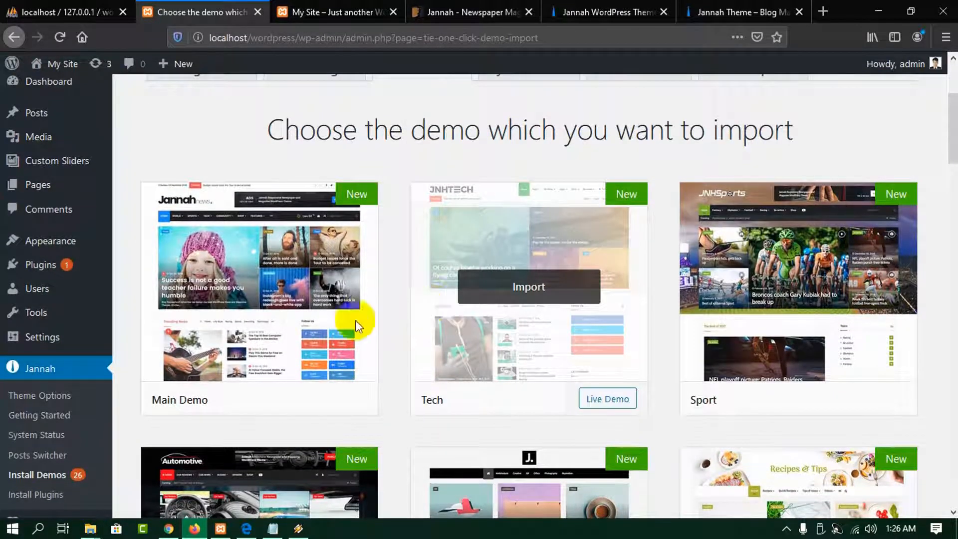
Open the import details of the Main Demo and highlight the Important Notes to read them.
click(258, 302)
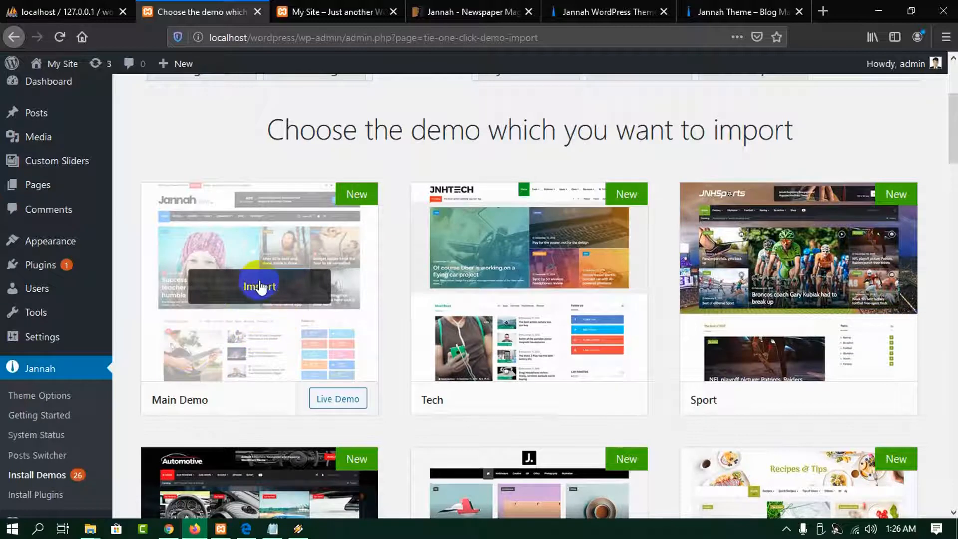
right_click(261, 283)
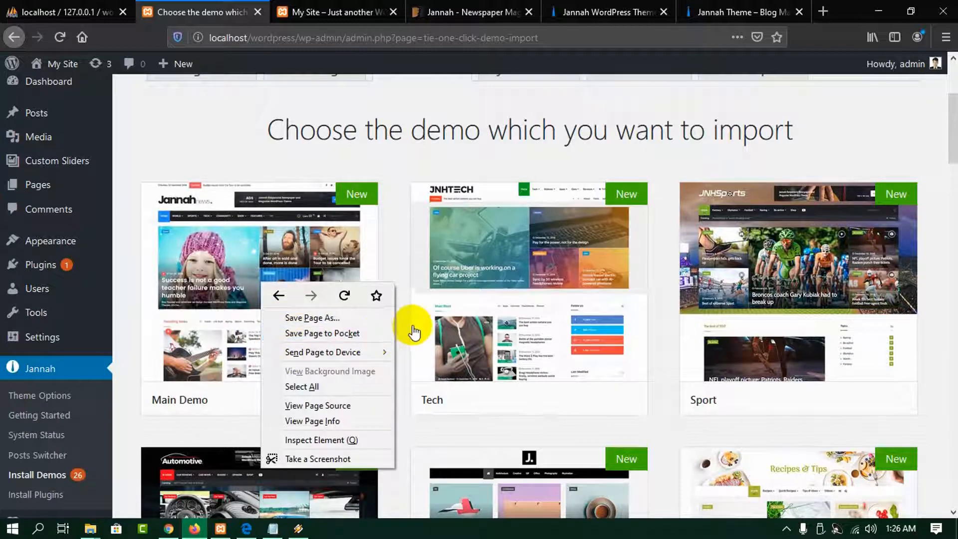
key(Escape)
click(259, 287)
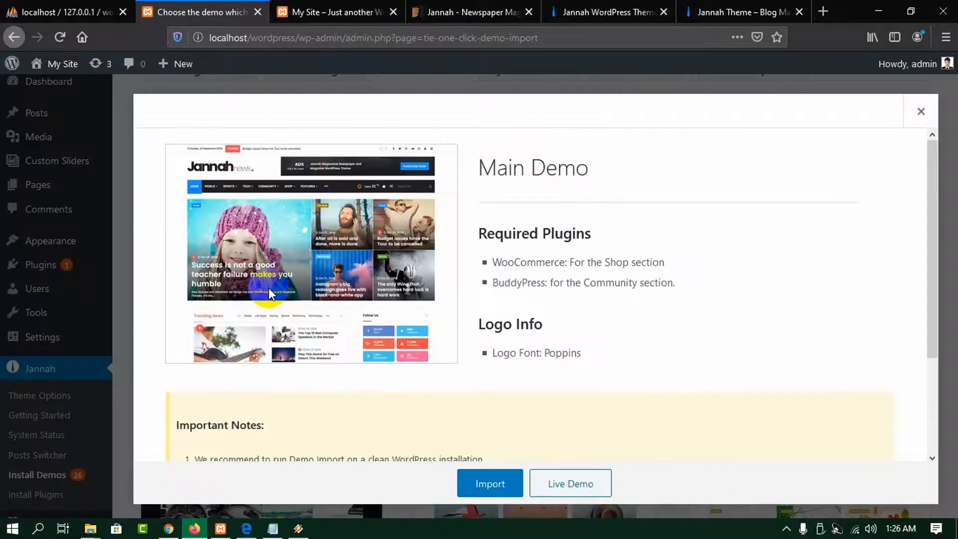
scroll(160, 294, down, 3)
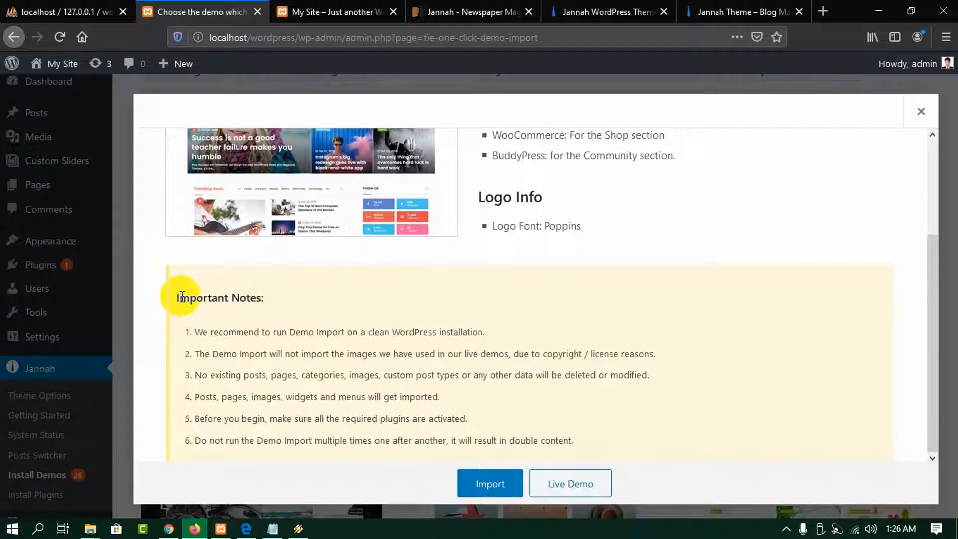
drag(177, 301, 612, 424)
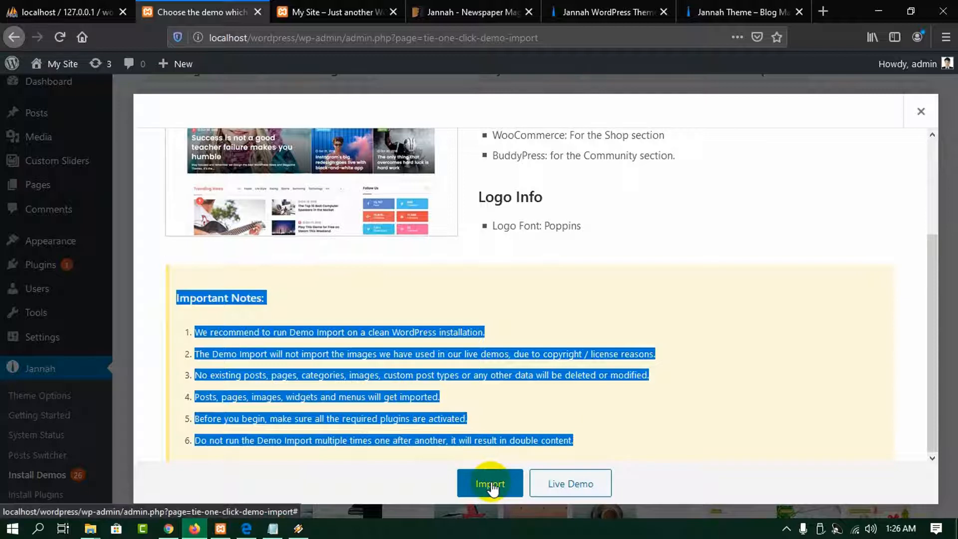
Open the Main Demo's live demo in a new browser tab and look through its home page.
right_click(570, 482)
click(615, 263)
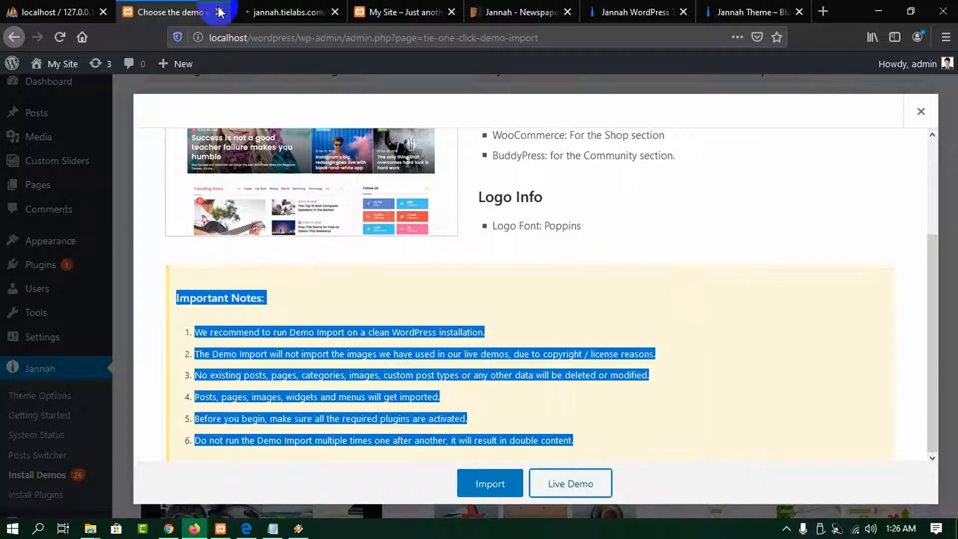
click(272, 5)
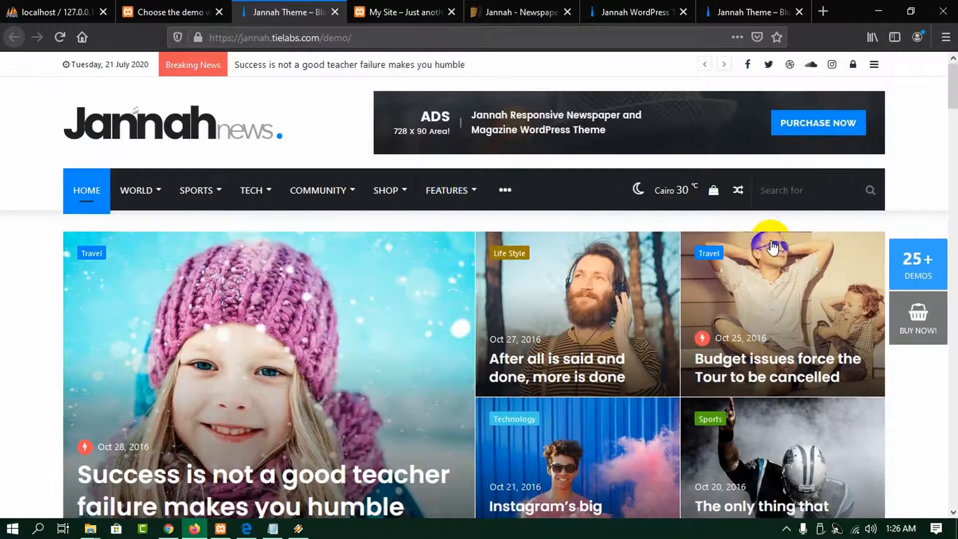
mouse_move(354, 234)
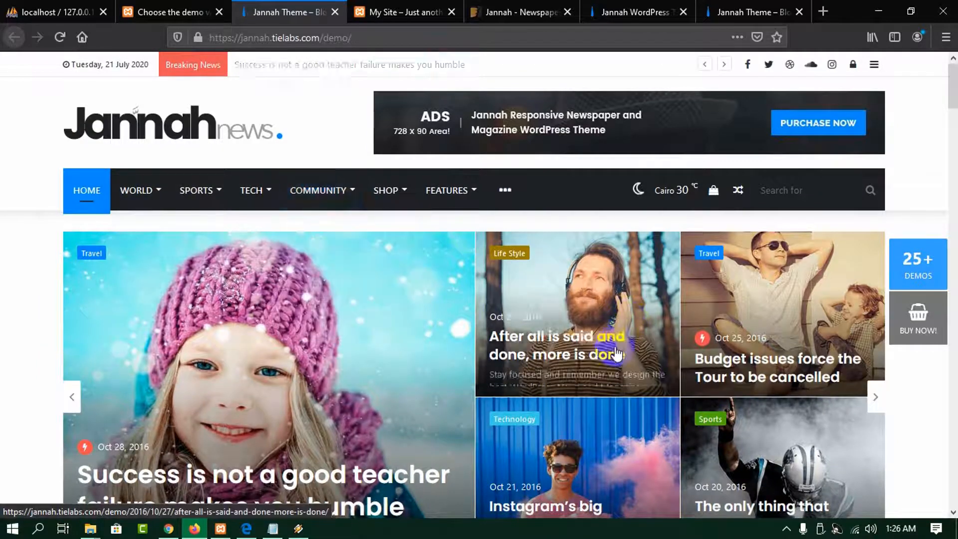
scroll(951, 244, down, 15)
scroll(950, 243, down, 10)
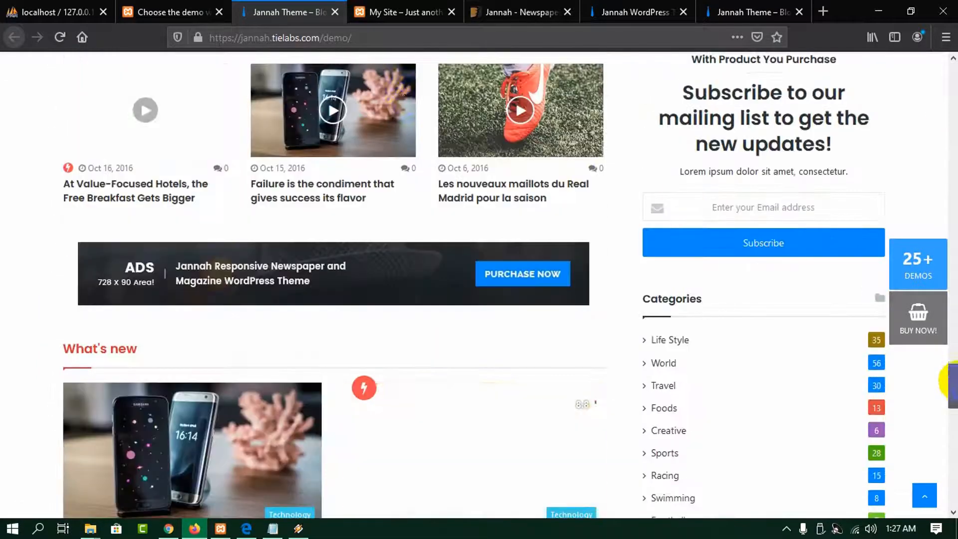
Return to the Main Demo's import details and import the demo into the local site.
click(178, 10)
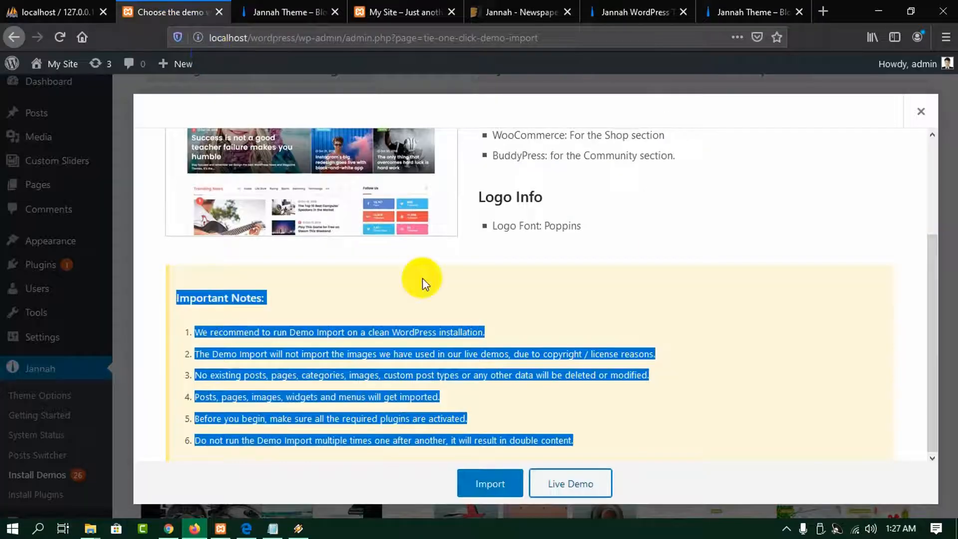
click(483, 485)
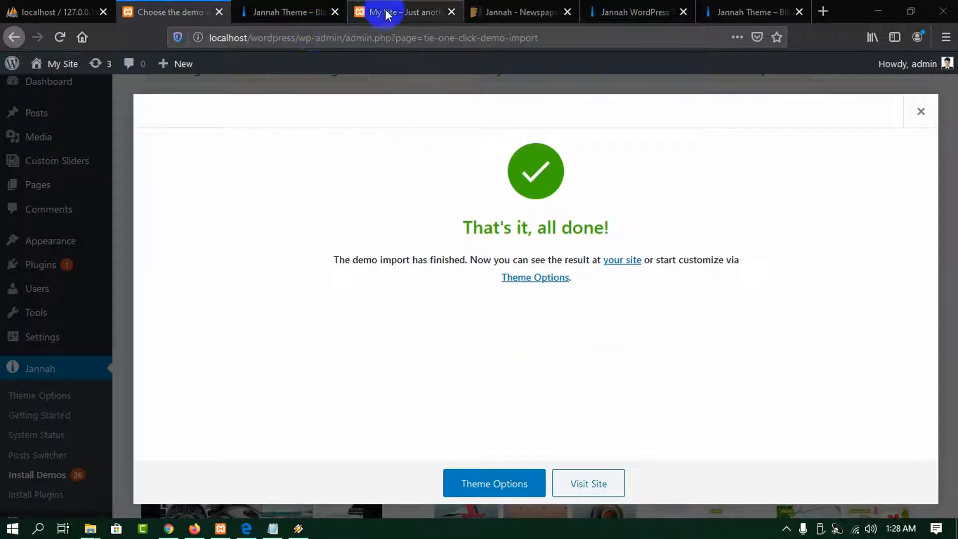
Review the online demo gallery and Main demo page, and reload the local site's home page for comparison.
click(644, 11)
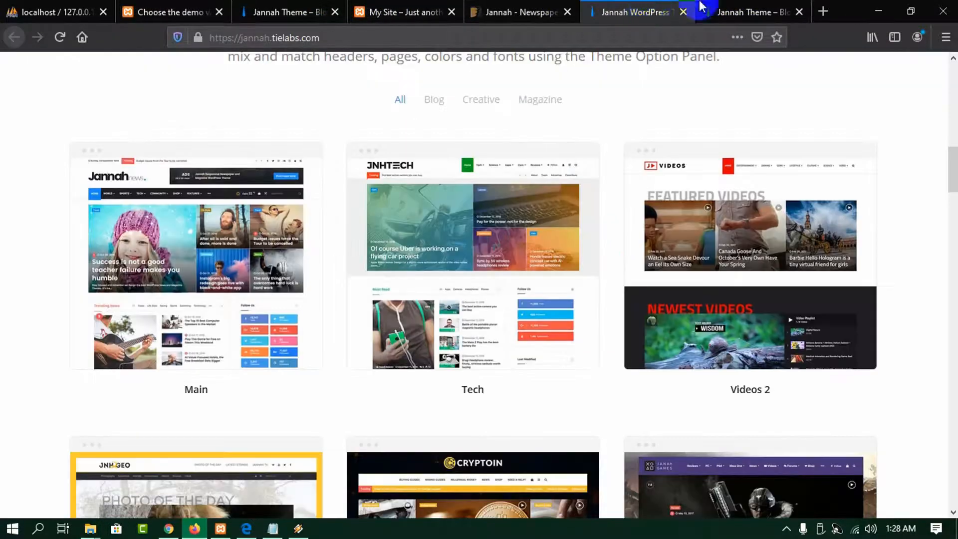
click(753, 11)
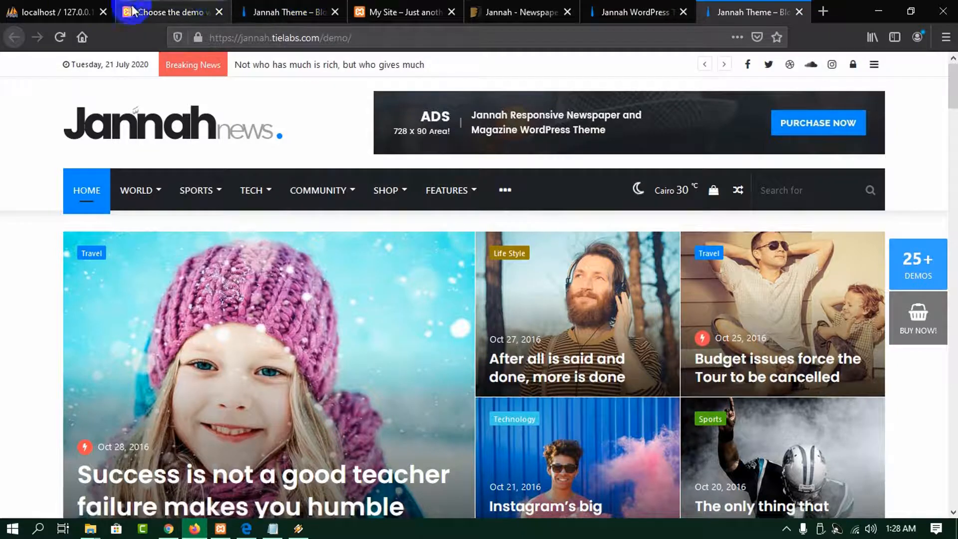
click(379, 11)
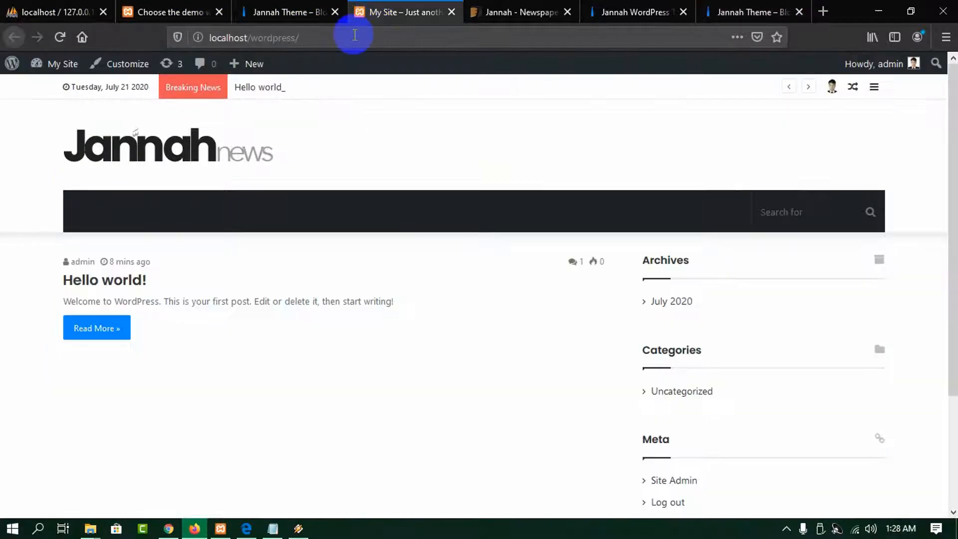
click(58, 35)
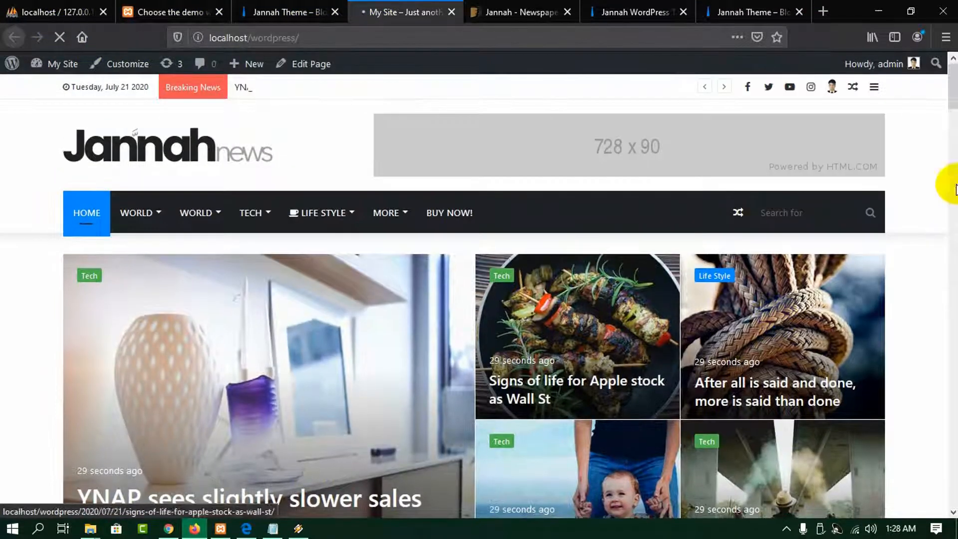
mouse_move(951, 72)
mouse_down()
mouse_move(953, 117)
mouse_move(950, 64)
mouse_move(950, 463)
mouse_move(951, 59)
mouse_up()
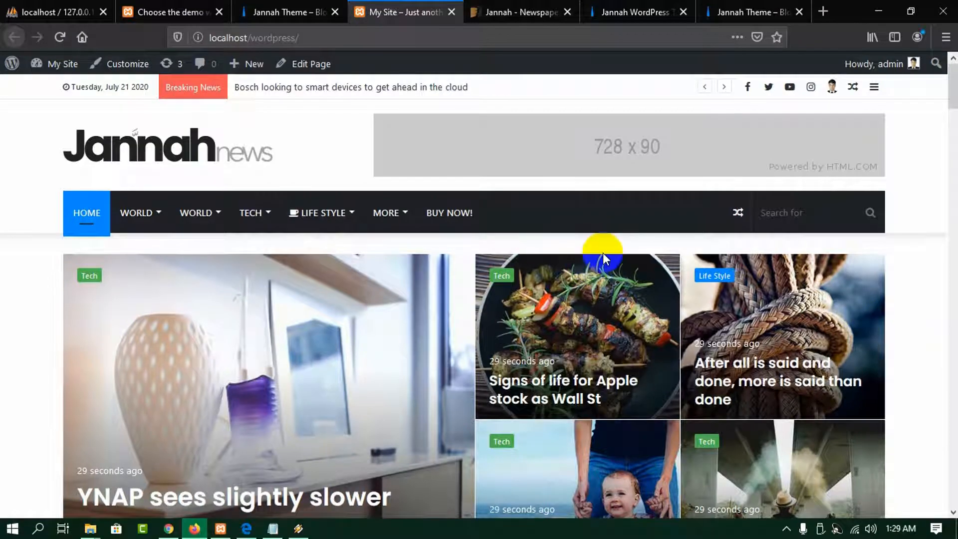
Examine the local site's imported home page, from the header menu through the news sections and sidebar widgets towards the footer.
scroll(951, 145, down, 4)
drag(950, 148, 935, 85)
click(124, 217)
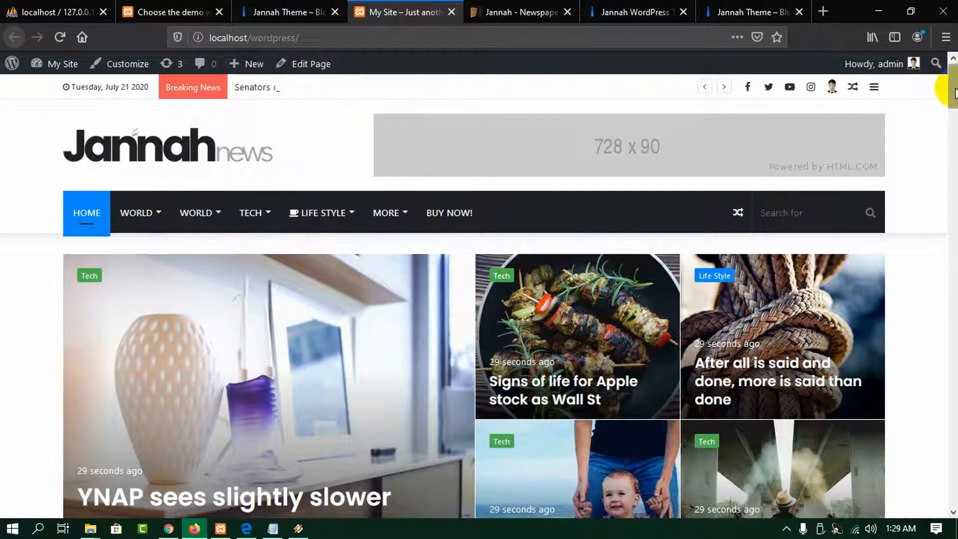
scroll(514, 207, down, 5)
scroll(350, 282, down, 3)
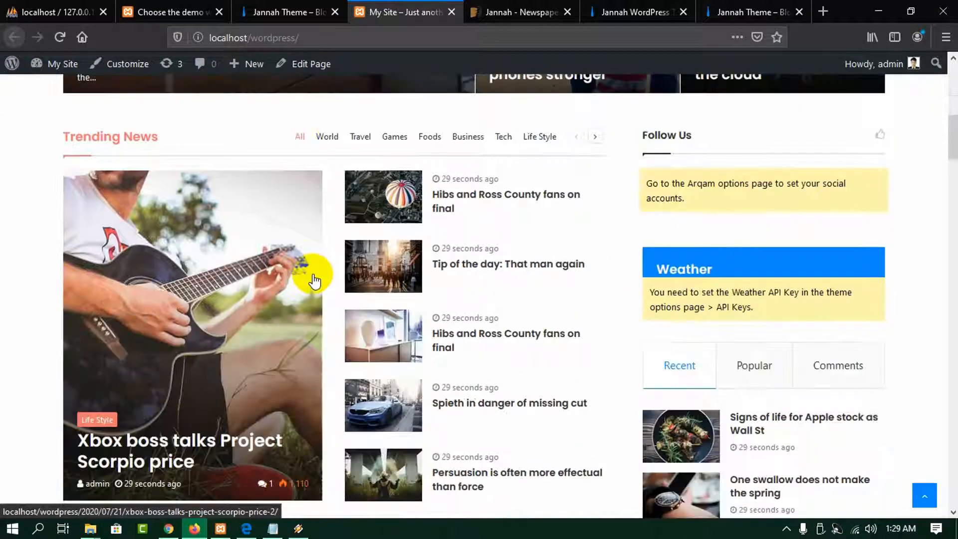
scroll(449, 260, down, 2)
scroll(649, 315, down, 8)
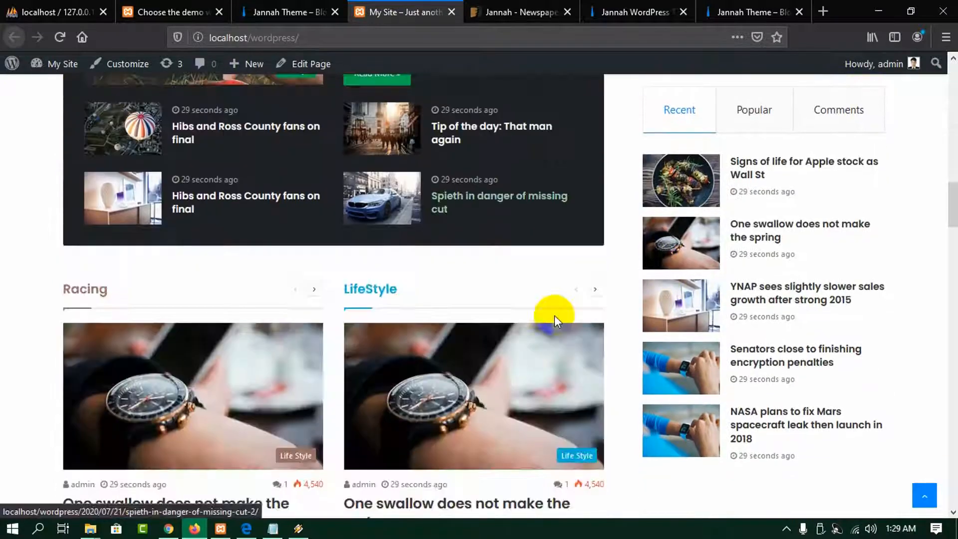
scroll(555, 315, down, 6)
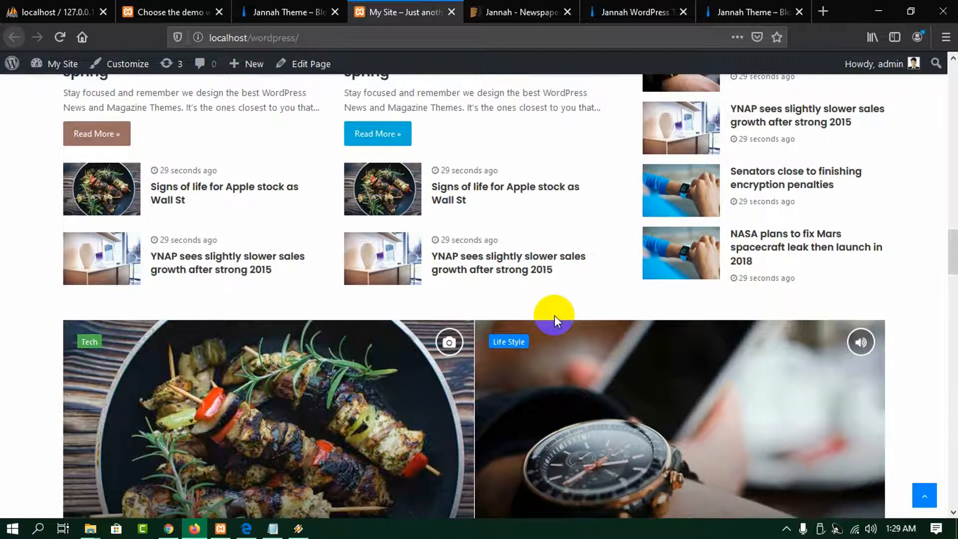
scroll(555, 315, down, 5)
scroll(793, 345, down, 6)
scroll(792, 344, down, 1)
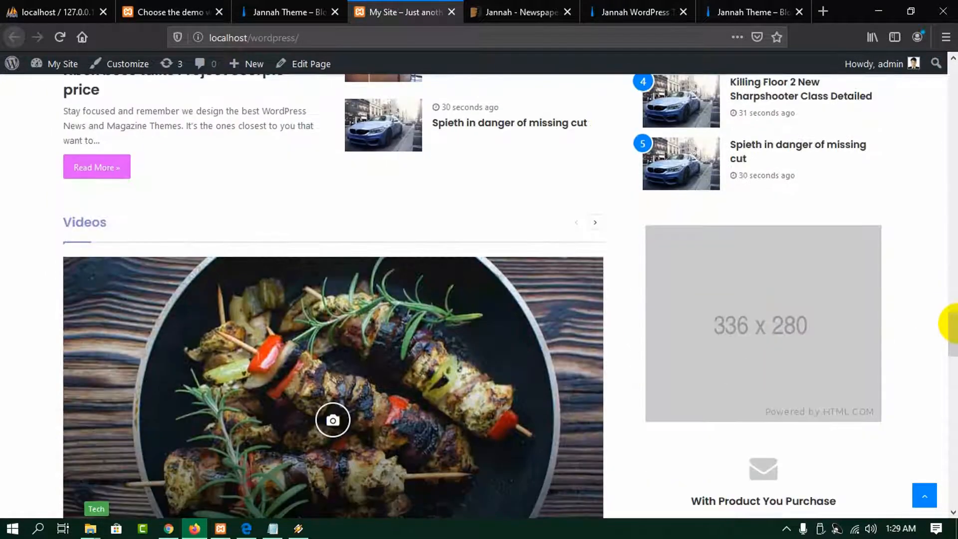
drag(952, 322, 948, 435)
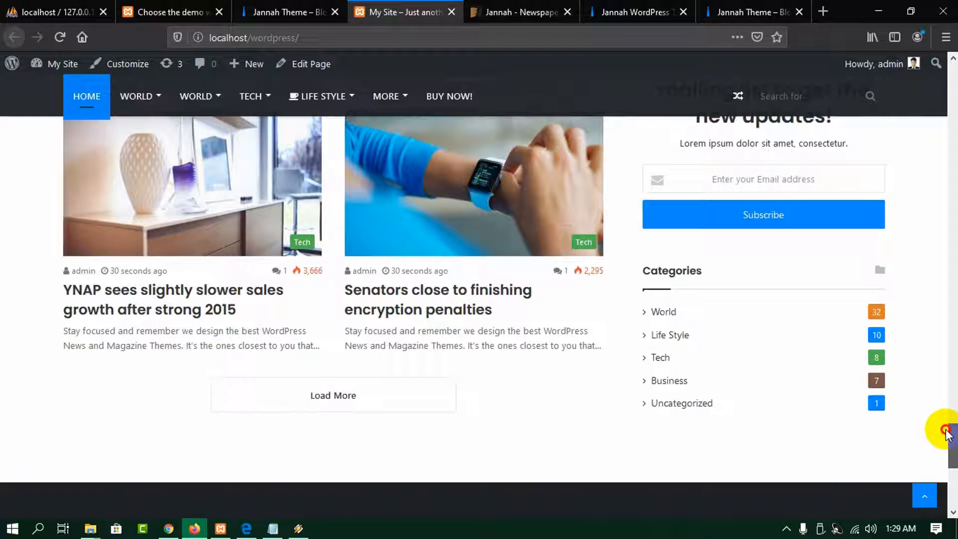